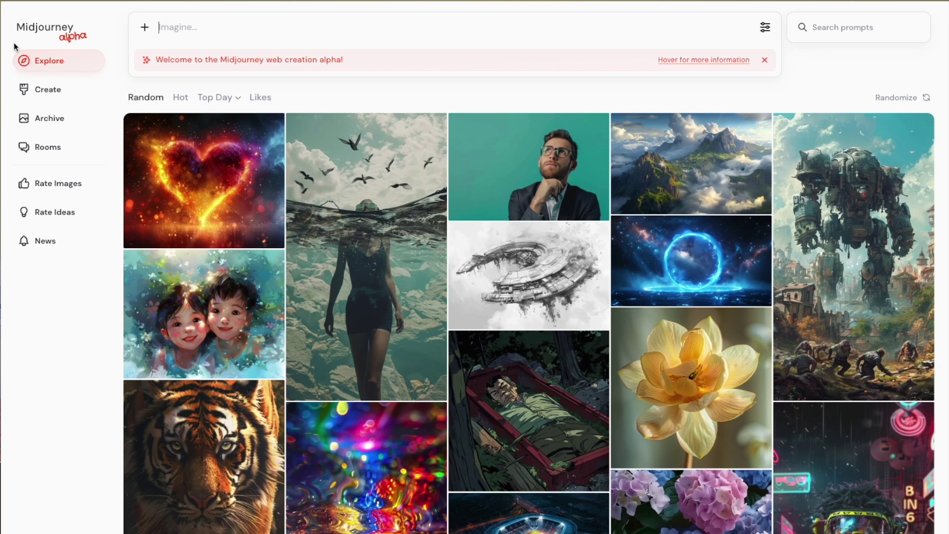
# Open the image generation settings and examine the Stylization, Weirdness and Variety controls.
pyautogui.click(765, 27)
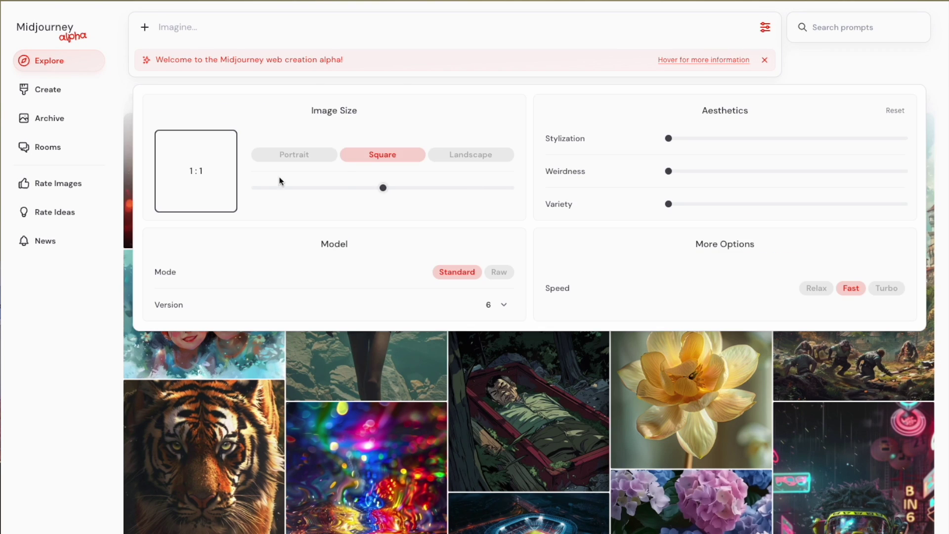
pyautogui.moveTo(696, 140); pyautogui.dragTo(740, 139)
pyautogui.moveTo(668, 171); pyautogui.dragTo(716, 171)
pyautogui.moveTo(669, 204); pyautogui.dragTo(763, 203)
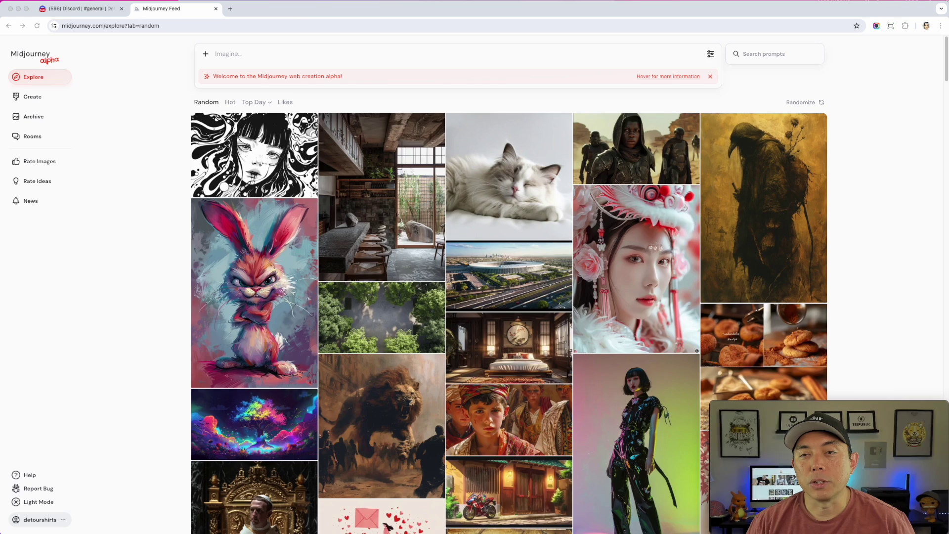
# Browse the Explore feed through the Random, Hot, Top Day and Likes views, ending back on Random.
pyautogui.scroll(-10, 632, 301)
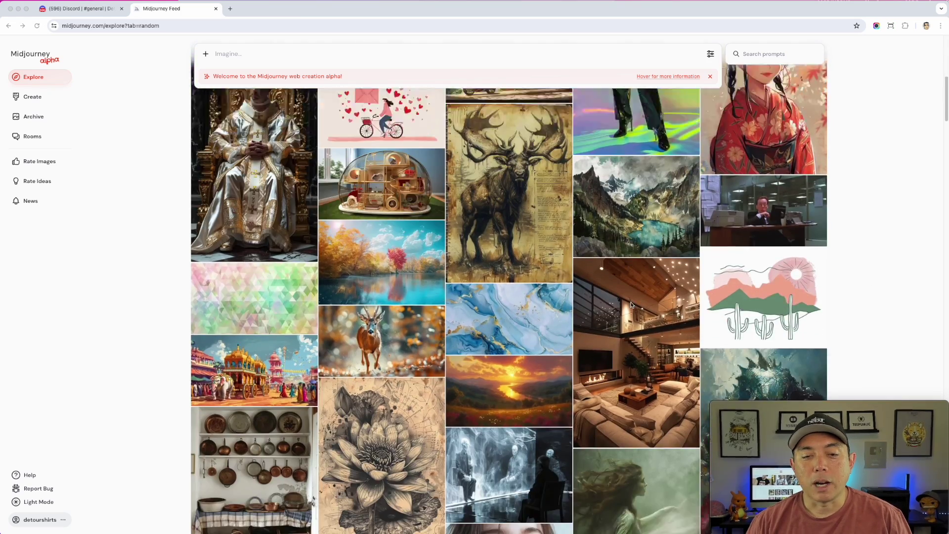
pyautogui.scroll(10, 620, 322)
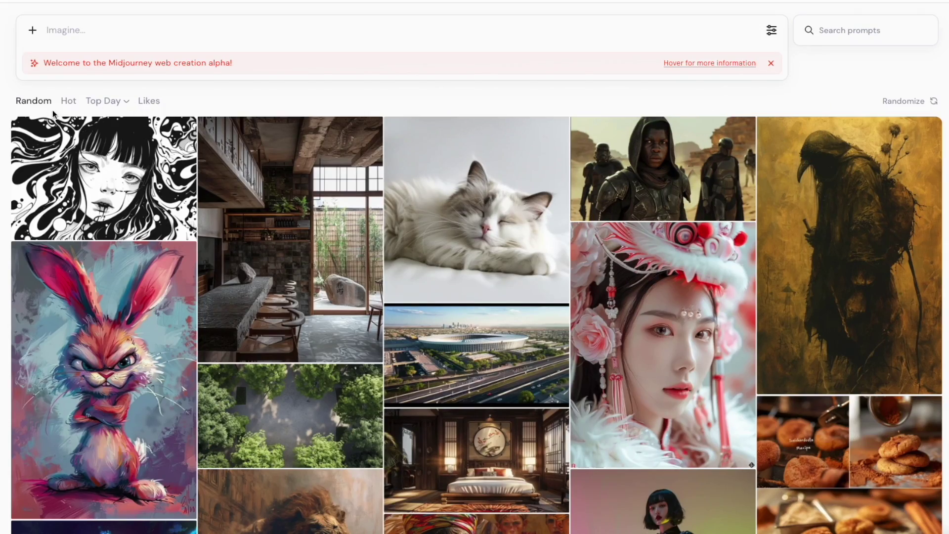
pyautogui.click(69, 101)
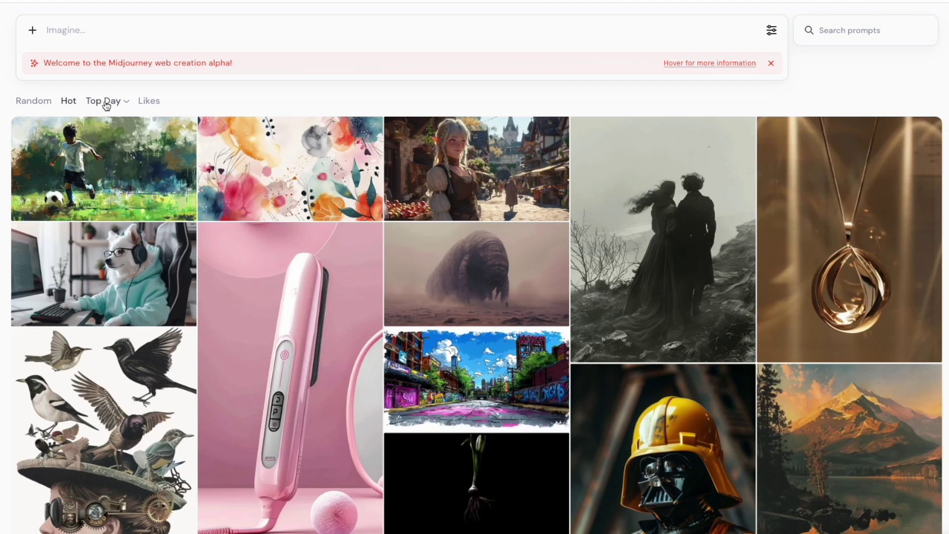
pyautogui.click(106, 102)
pyautogui.click(148, 101)
pyautogui.click(35, 102)
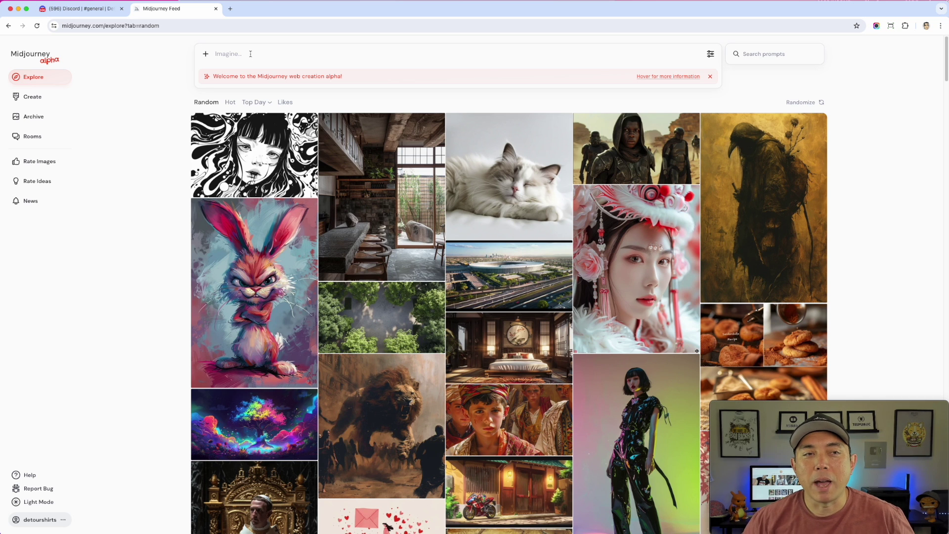
# Switch to Discord and enter the /imagine command in the general channel's message field.
pyautogui.click(79, 9)
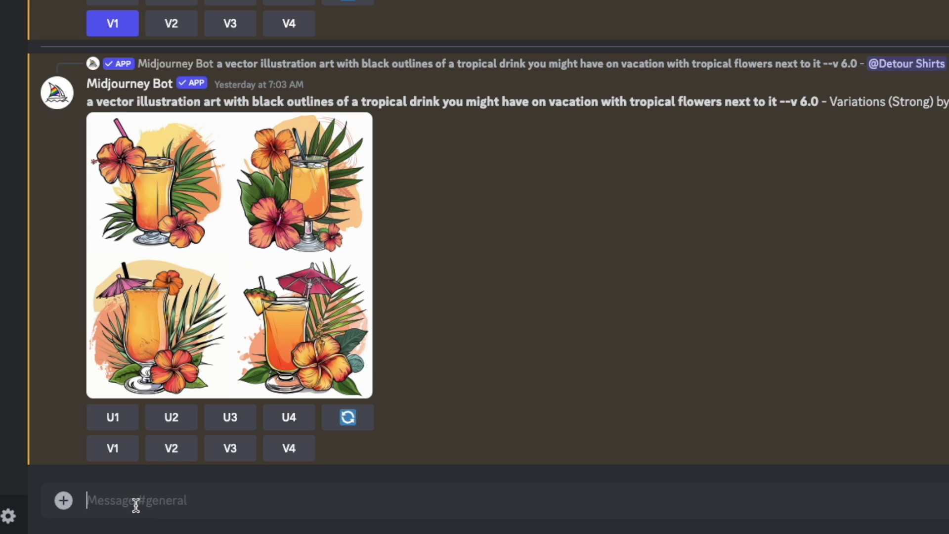
pyautogui.write('/ima')
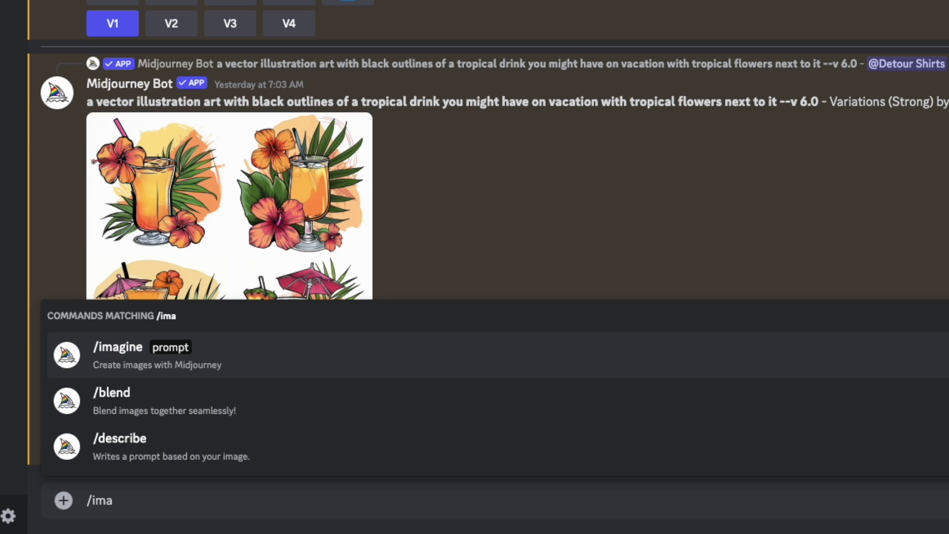
pyautogui.write('gine')
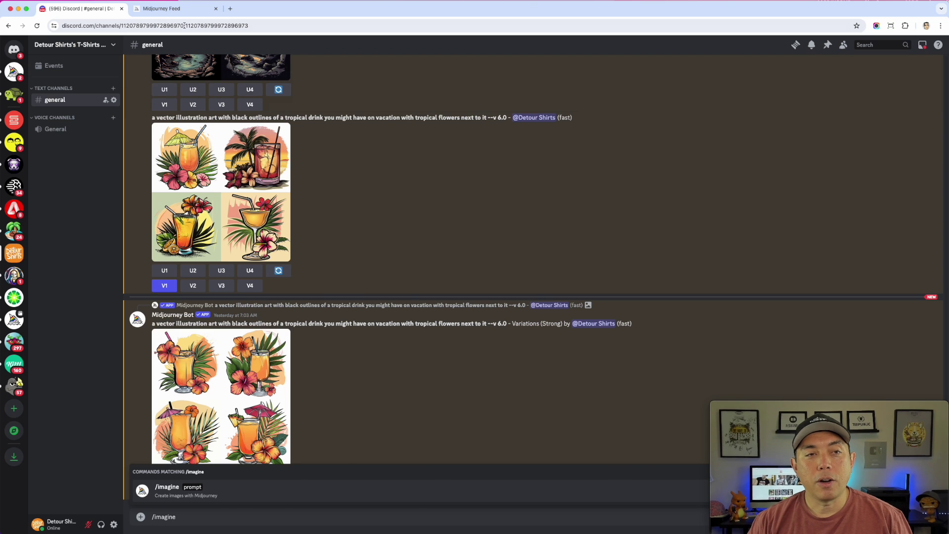
# Switch back to Midjourney and open the image settings to examine the Stylization, Weirdness and Variety options.
pyautogui.click(164, 9)
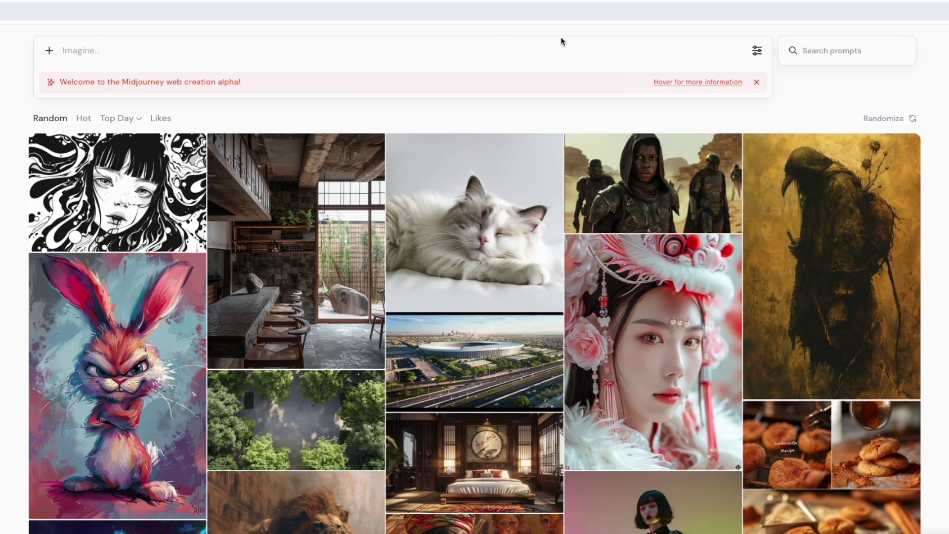
pyautogui.click(756, 52)
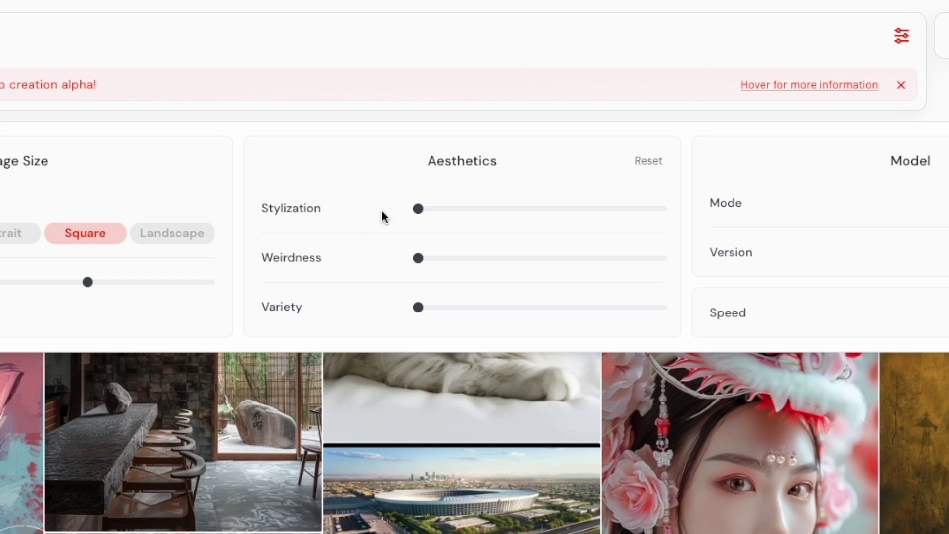
pyautogui.moveTo(418, 215)
pyautogui.mouseDown()
pyautogui.moveTo(674, 221)
pyautogui.moveTo(410, 218)
pyautogui.mouseUp()
pyautogui.moveTo(414, 263); pyautogui.dragTo(324, 299)
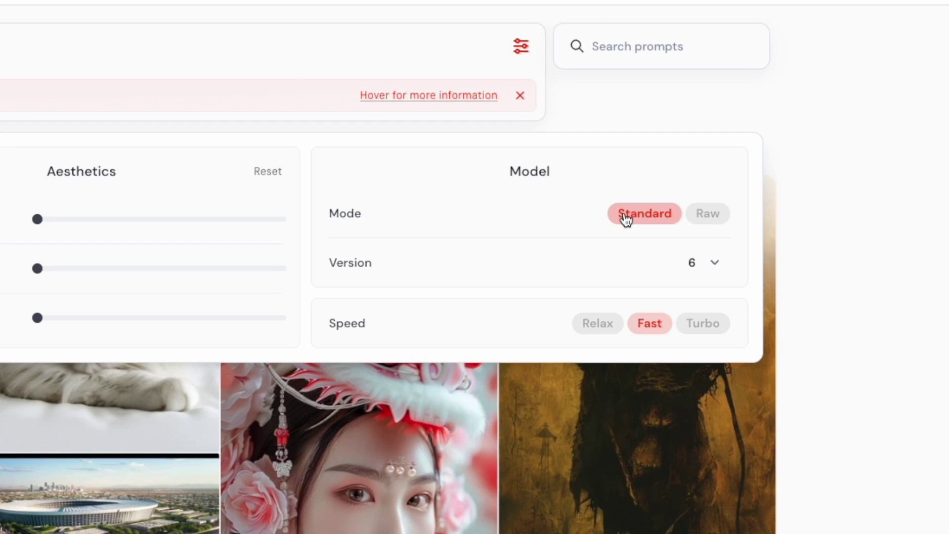
# Look through the available model versions, including the Niji models, and select version 6.
pyautogui.click(714, 266)
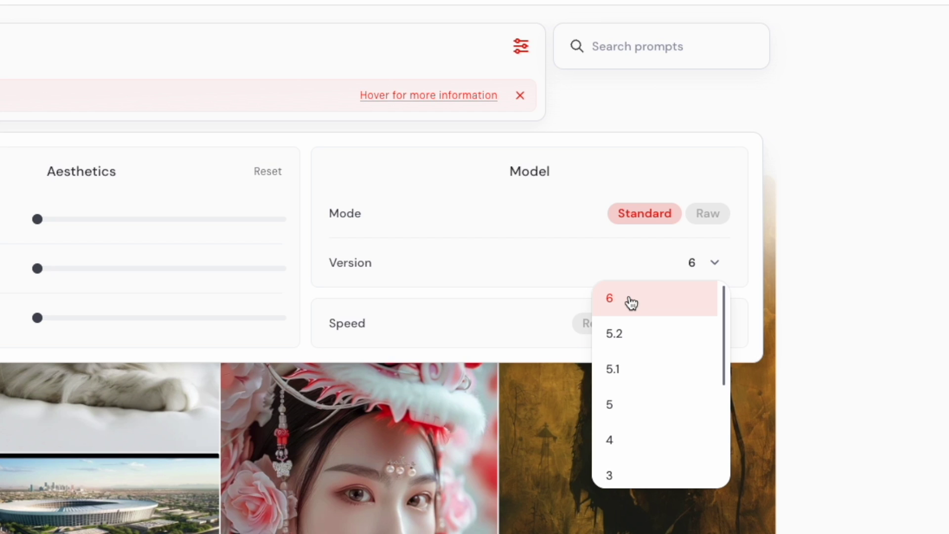
pyautogui.scroll(-5, 662, 375)
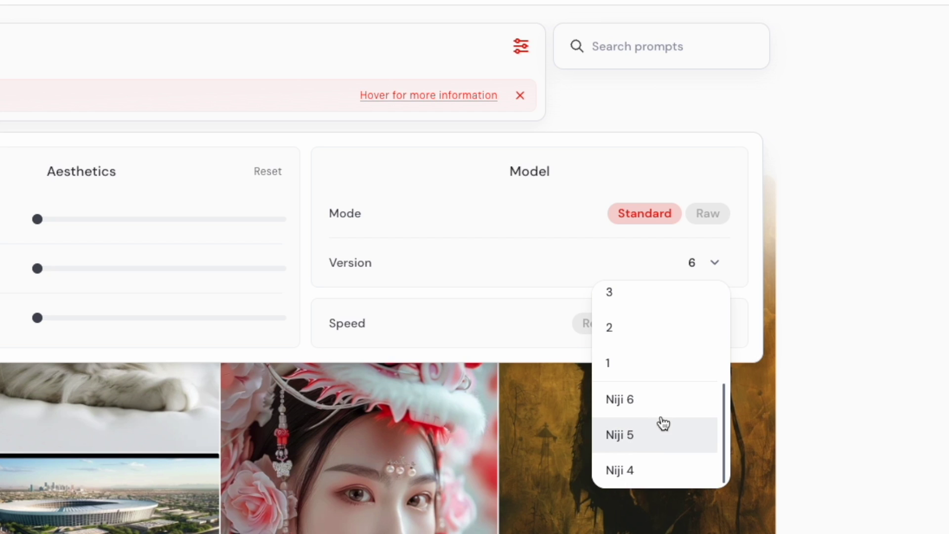
pyautogui.scroll(5, 653, 351)
pyautogui.click(632, 300)
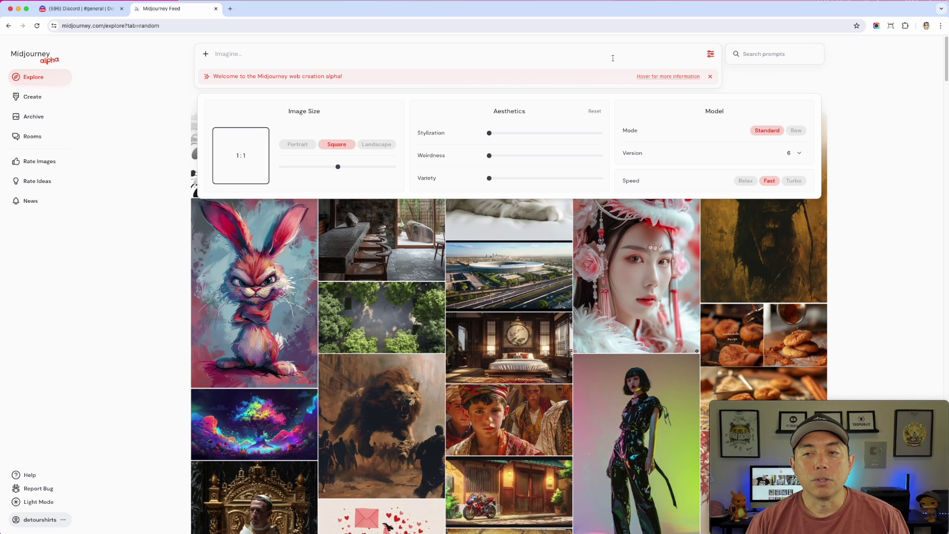
# Close the image settings above the Explore feed.
pyautogui.click(711, 54)
pyautogui.click(711, 56)
pyautogui.click(710, 55)
pyautogui.click(711, 56)
pyautogui.click(710, 55)
pyautogui.moveTo(646, 78)
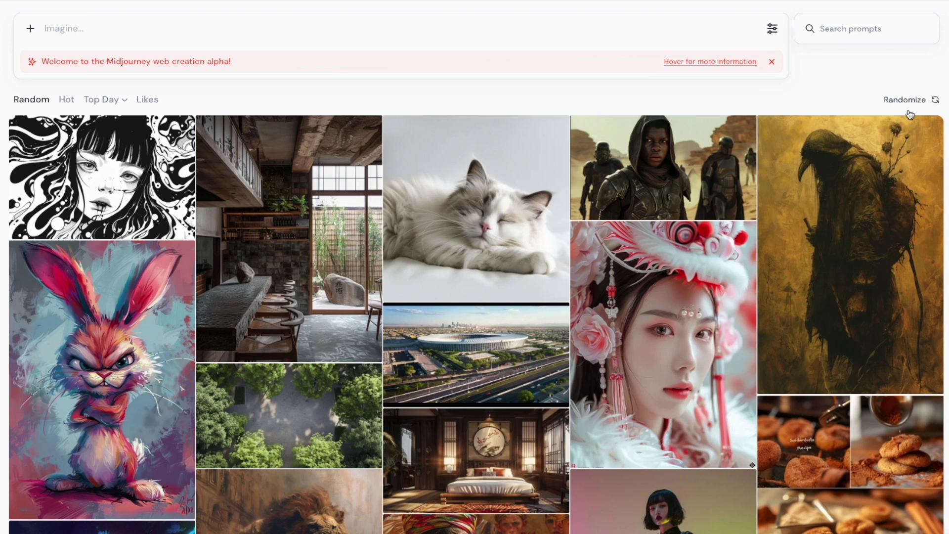
# Randomize the Explore feed several times to load different community images.
pyautogui.click(910, 101)
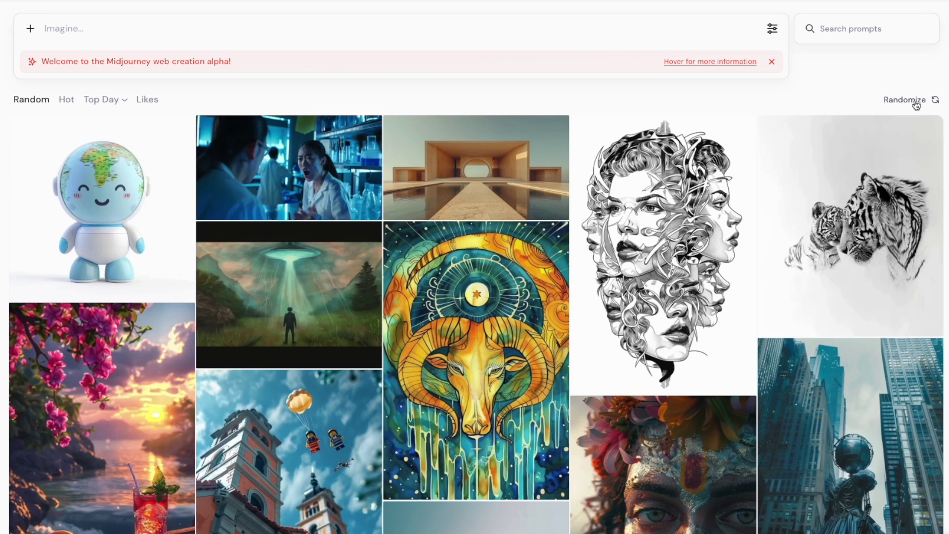
pyautogui.click(915, 101)
pyautogui.click(915, 101)
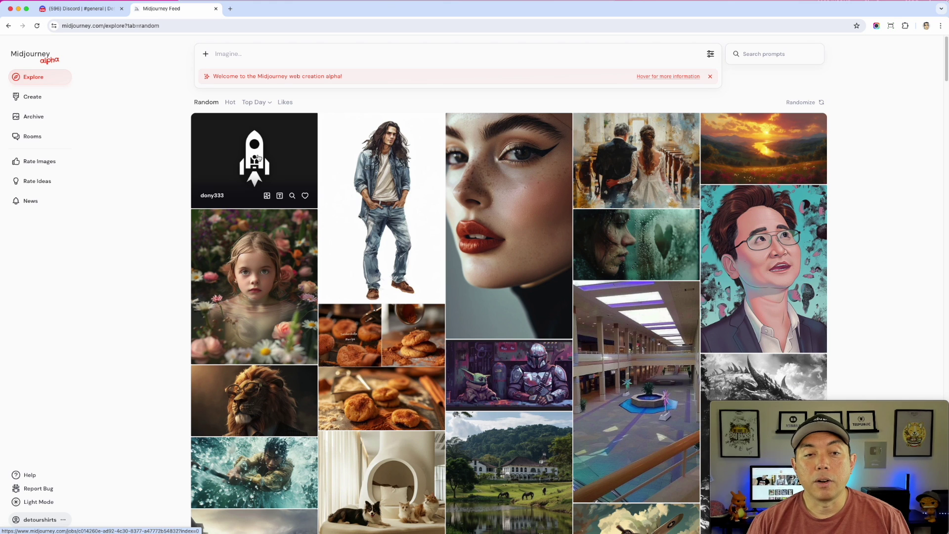
# Open the black-and-white rocket logo image and examine its prompt, reference images and aspect ratio.
pyautogui.click(257, 157)
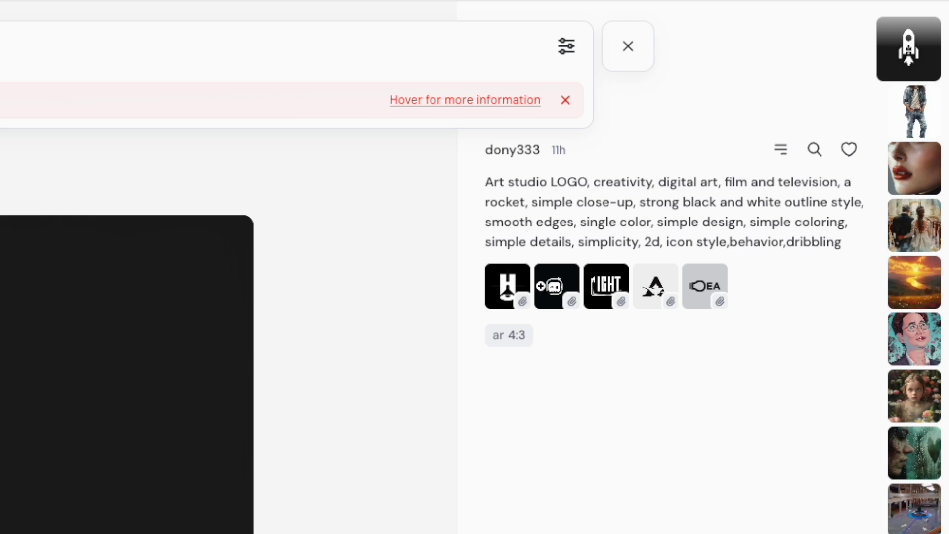
pyautogui.moveTo(504, 349); pyautogui.dragTo(495, 352)
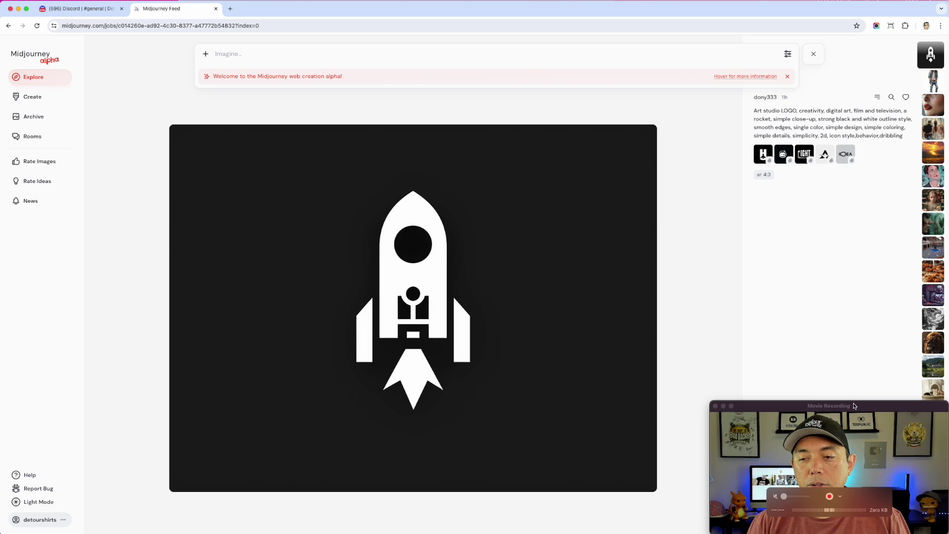
pyautogui.moveTo(853, 406); pyautogui.dragTo(550, 403)
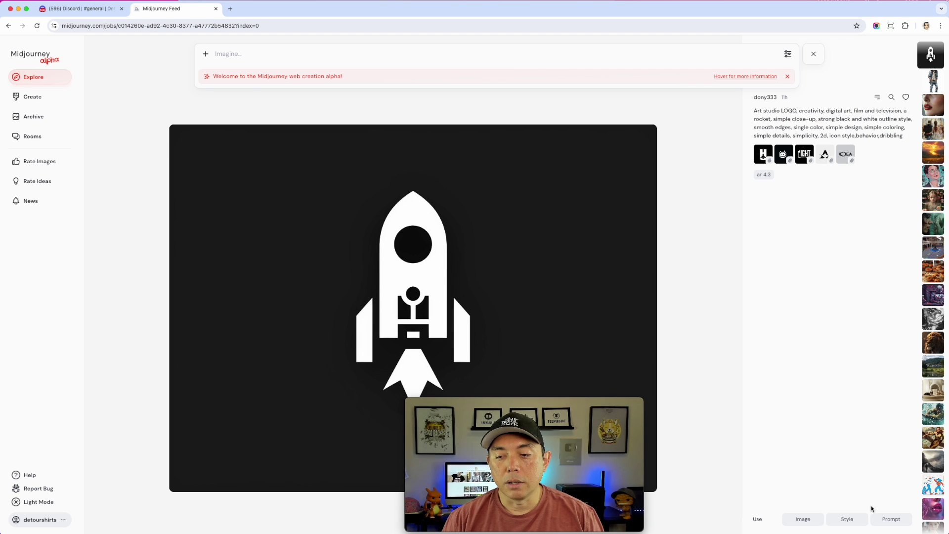
# Reuse the rocket logo's prompt and style for a new prompt, and close the image view.
pyautogui.click(892, 519)
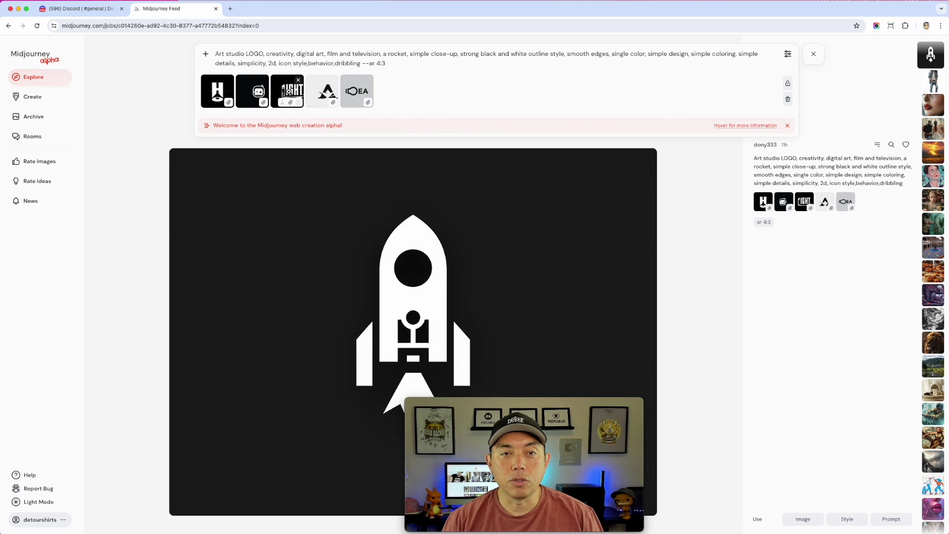
pyautogui.click(848, 520)
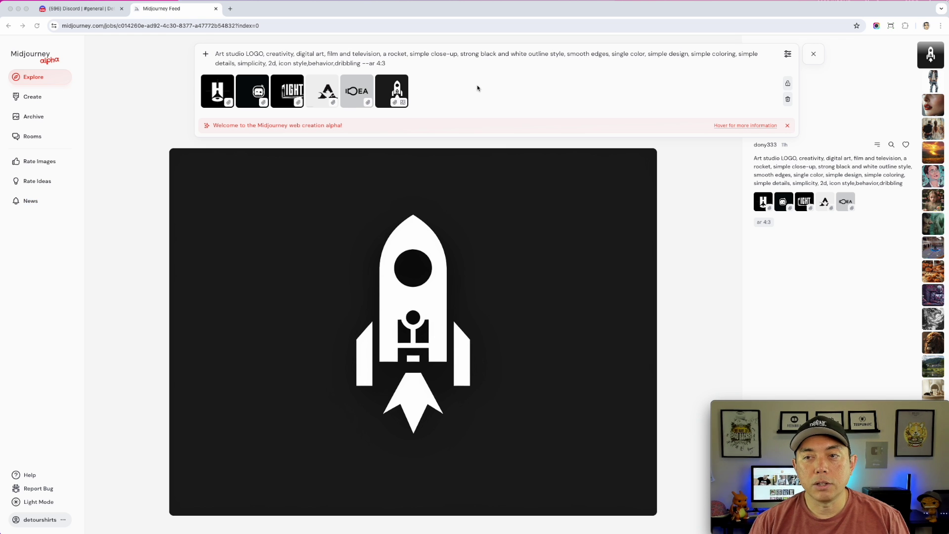
pyautogui.click(812, 54)
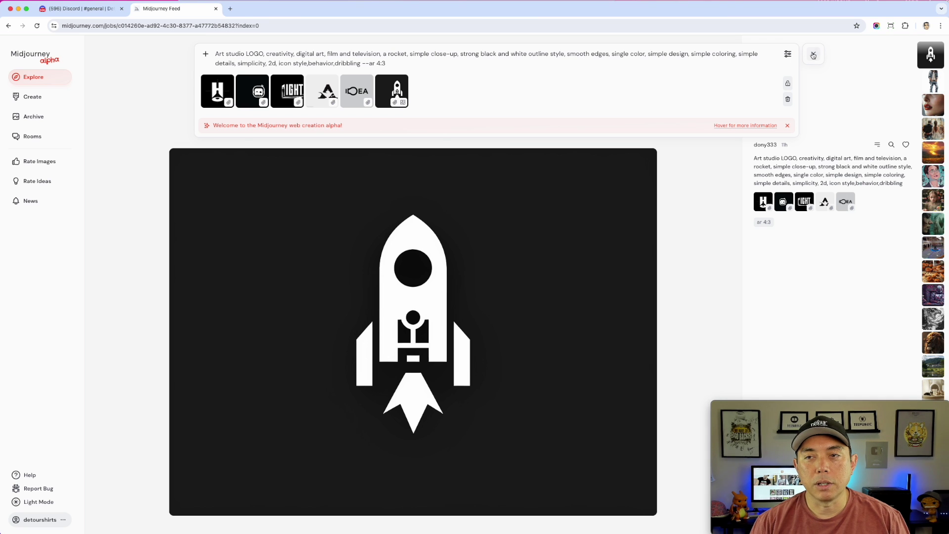
pyautogui.click(813, 55)
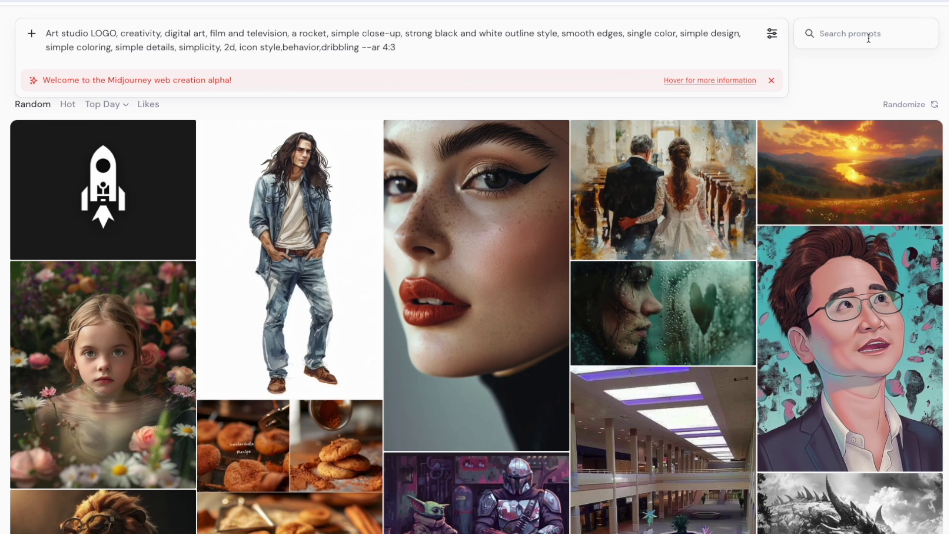
# Search the community prompts for "corgi", browse the matching images, and clear the search.
pyautogui.click(776, 58)
pyautogui.write('corgi')
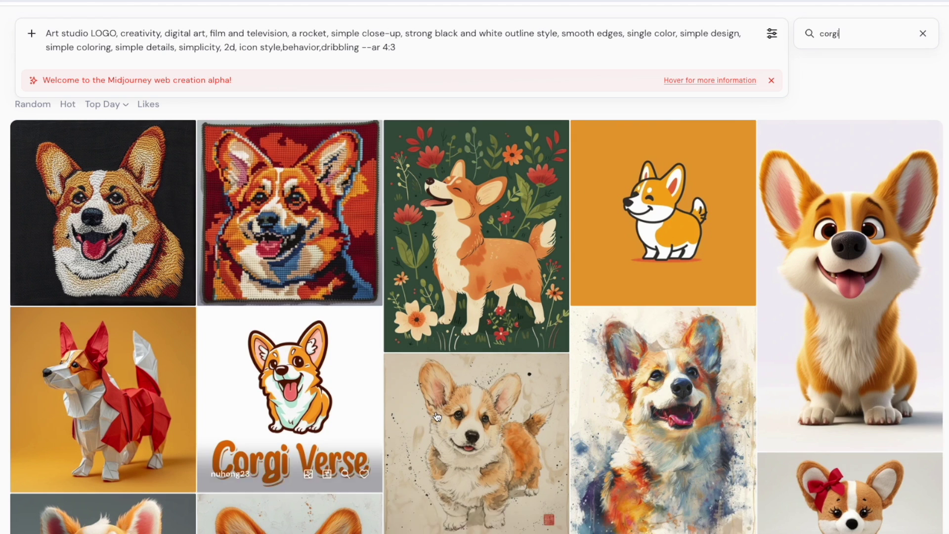
pyautogui.scroll(-3, 394, 402)
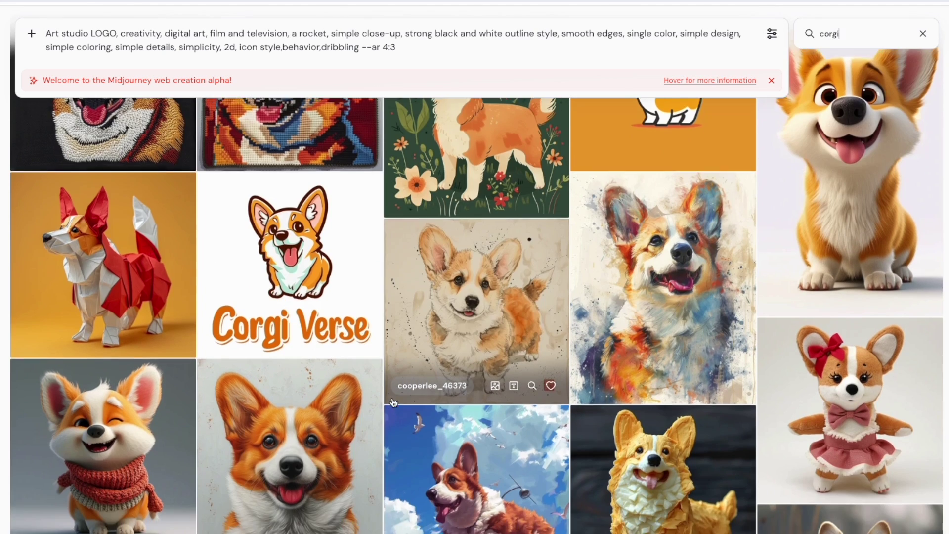
pyautogui.scroll(-5, 394, 403)
pyautogui.scroll(8, 394, 403)
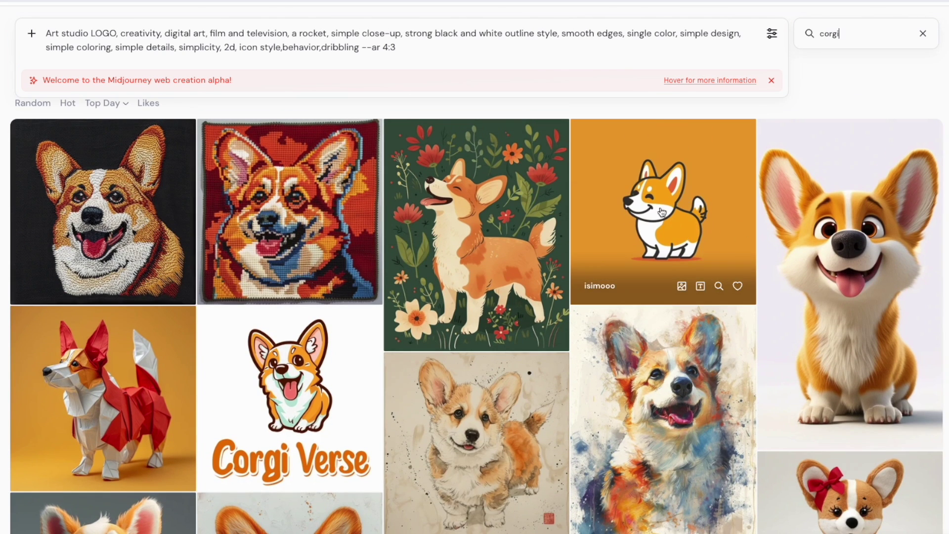
pyautogui.scroll(-1, 445, 321)
pyautogui.scroll(-20, 473, 397)
pyautogui.scroll(-6, 477, 416)
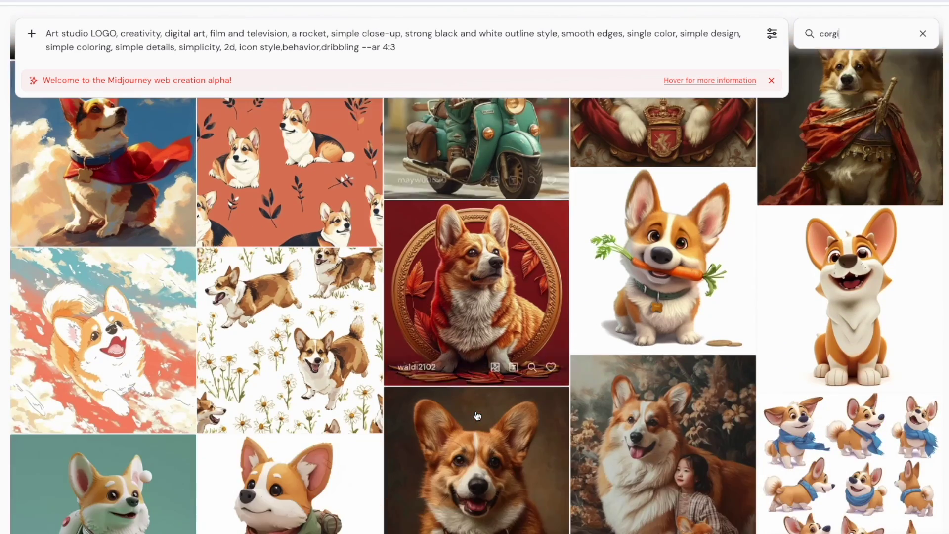
pyautogui.scroll(20, 477, 416)
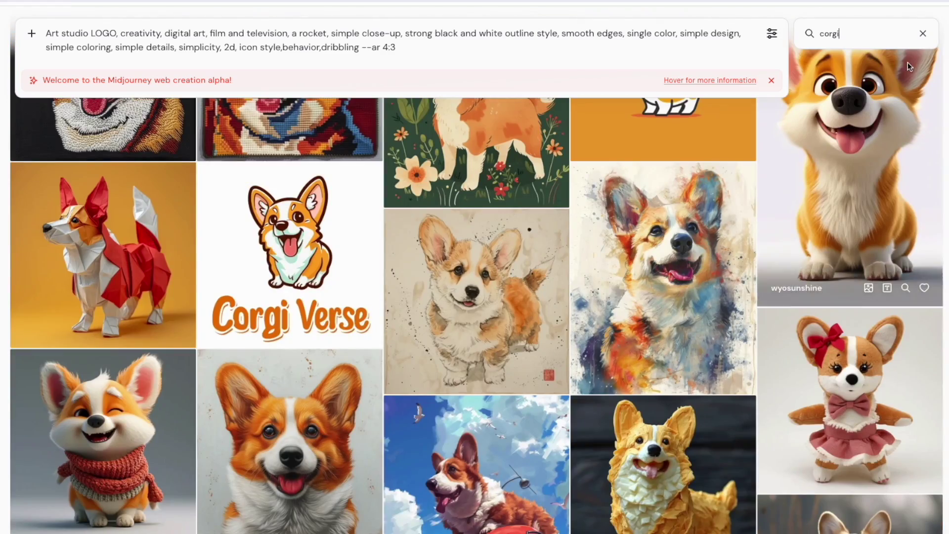
pyautogui.click(923, 34)
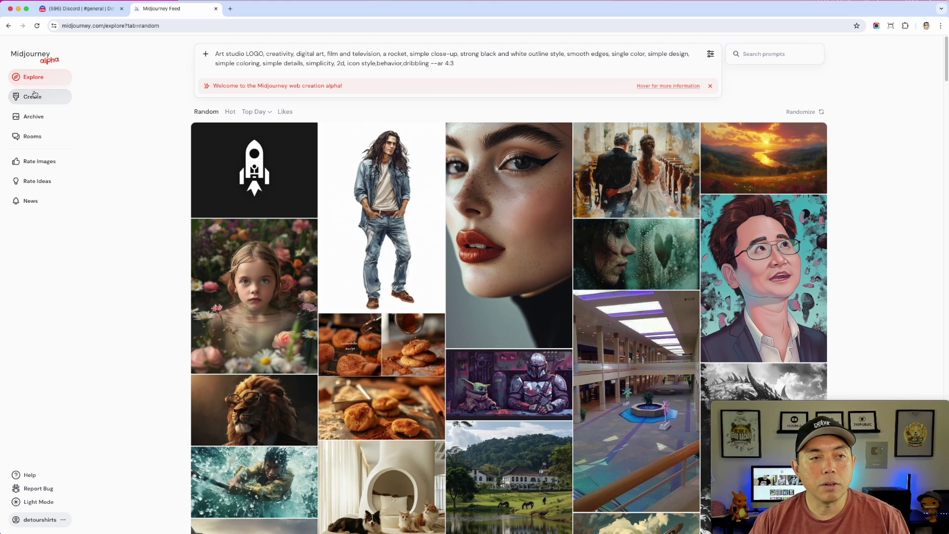
# Open the Create page and look over the generated shrimp images with their prompts and variation options.
pyautogui.click(32, 96)
pyautogui.moveTo(759, 157)
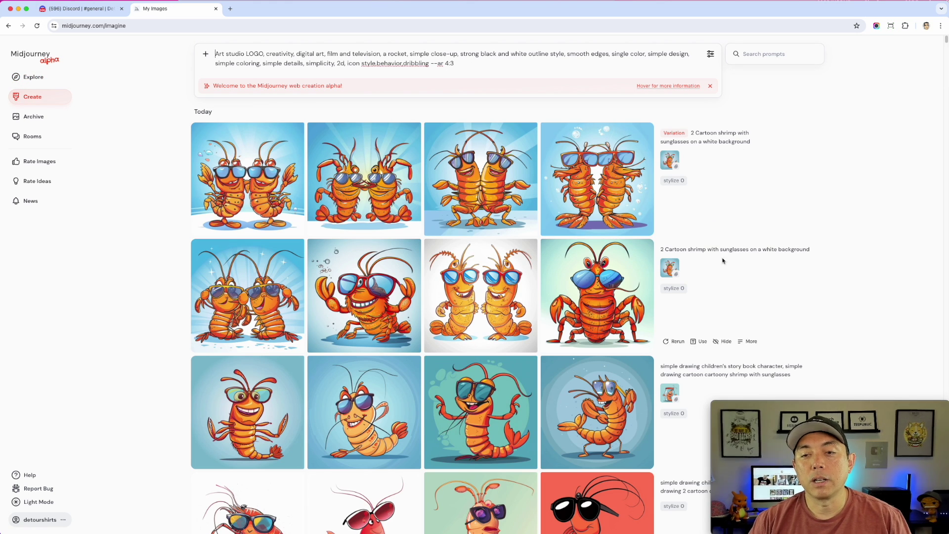
pyautogui.scroll(-6, 724, 274)
pyautogui.scroll(6, 724, 276)
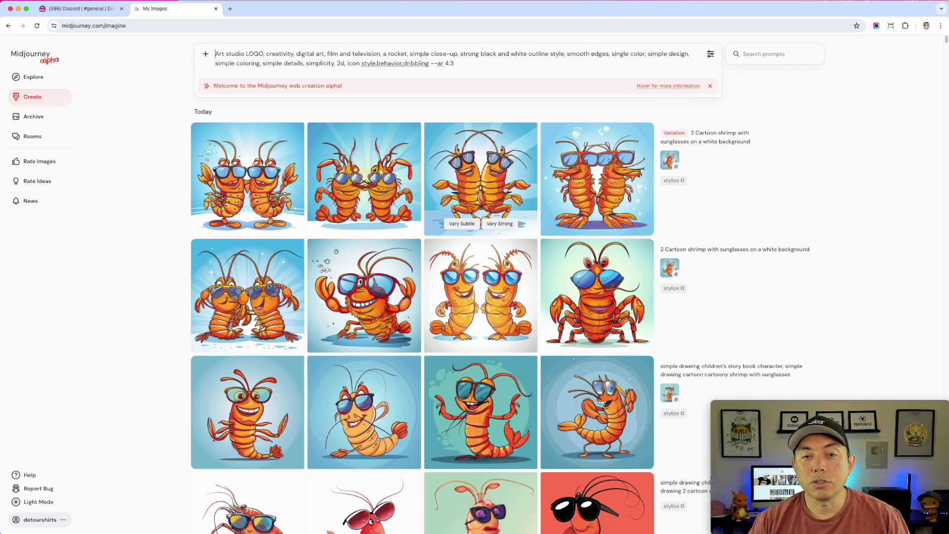
pyautogui.scroll(-1, 795, 257)
pyautogui.scroll(1, 795, 258)
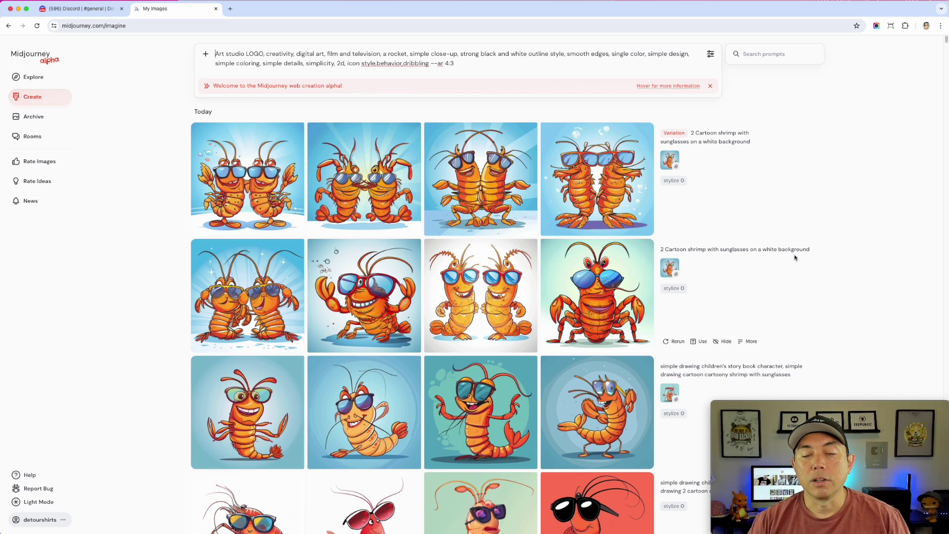
pyautogui.scroll(-1, 795, 252)
pyautogui.scroll(1, 794, 252)
# Open the Archive of previously generated images.
pyautogui.click(27, 123)
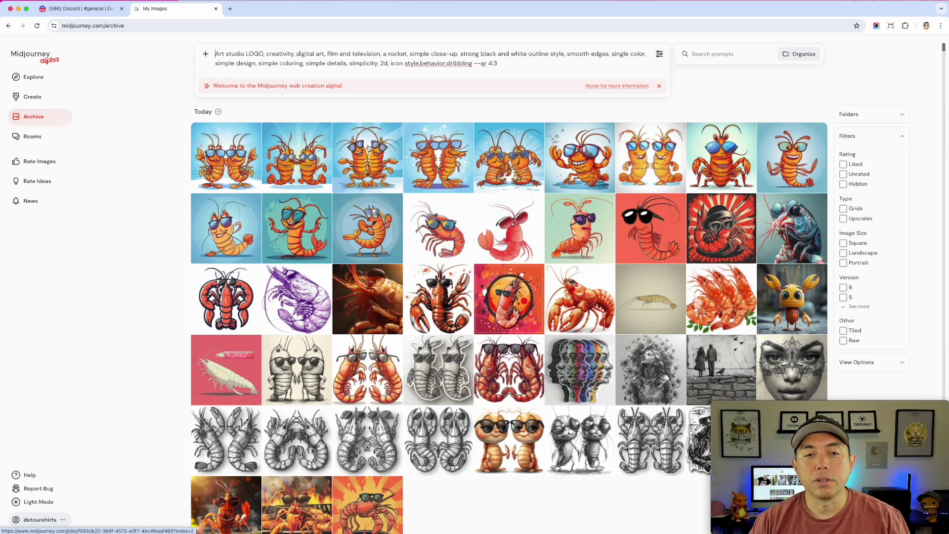
# Browse the previously generated images in the Archive.
pyautogui.scroll(-4, 395, 173)
pyautogui.scroll(4, 448, 206)
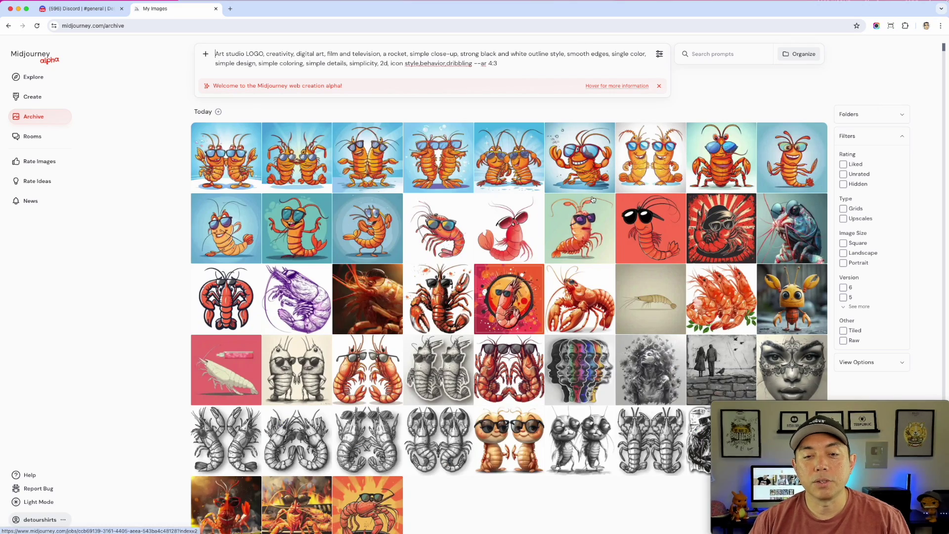
pyautogui.scroll(-5, 593, 199)
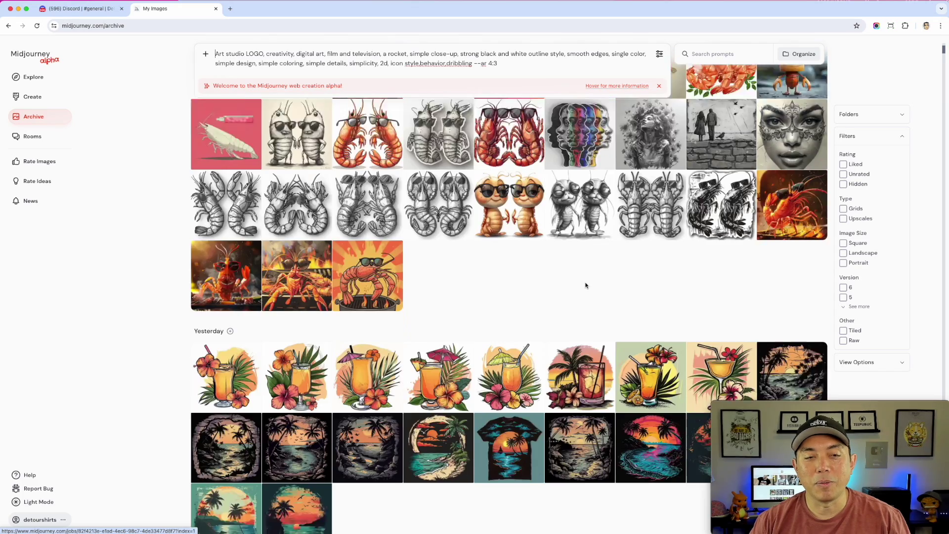
pyautogui.scroll(5, 585, 286)
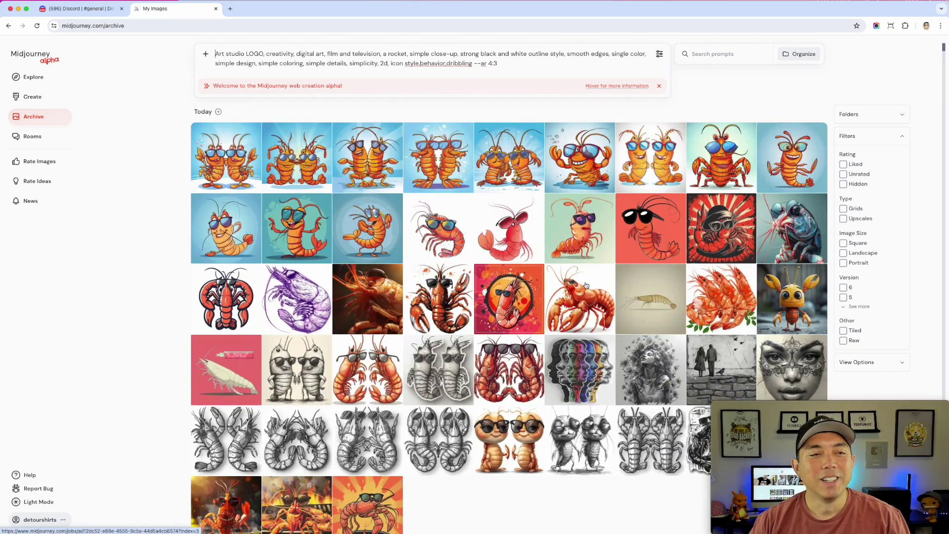
# Look over the Rooms, Rate Images and Rate Ideas pages.
pyautogui.click(29, 137)
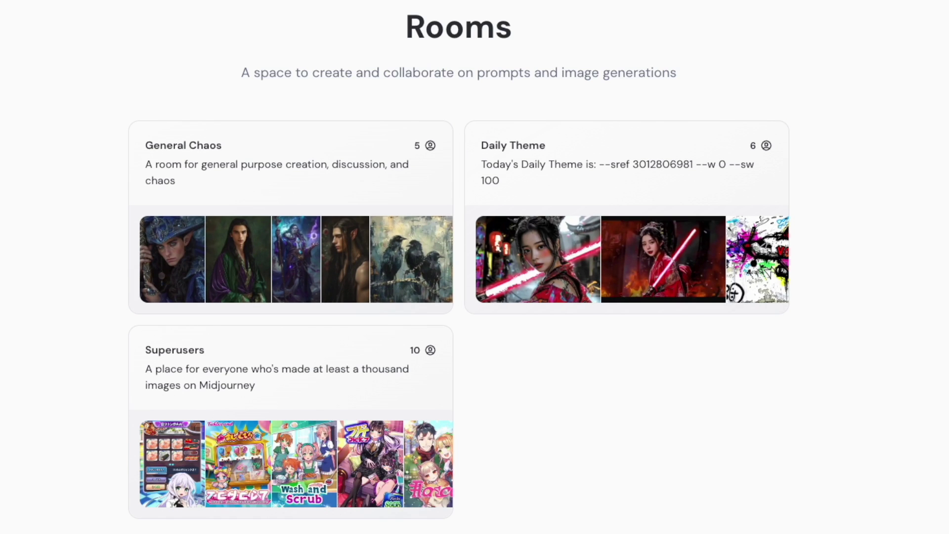
pyautogui.click(42, 164)
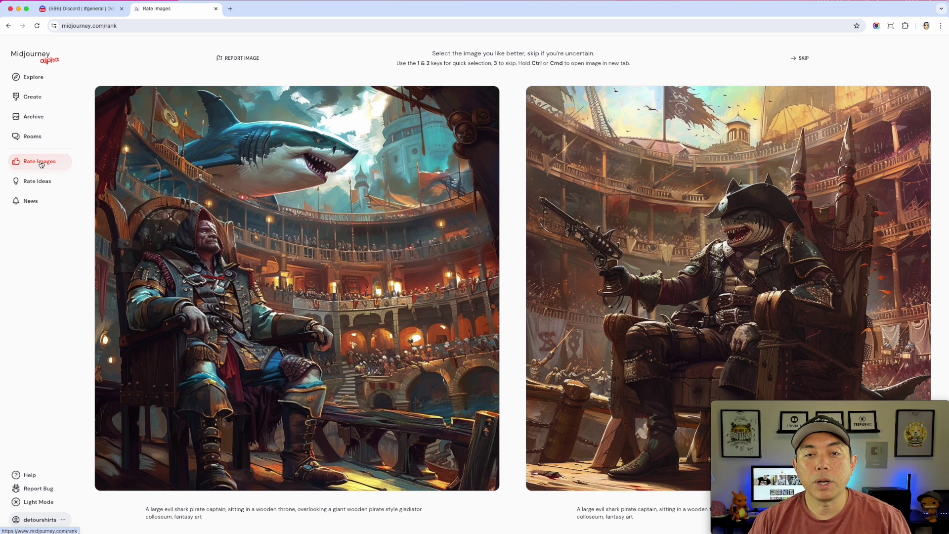
pyautogui.press('1')
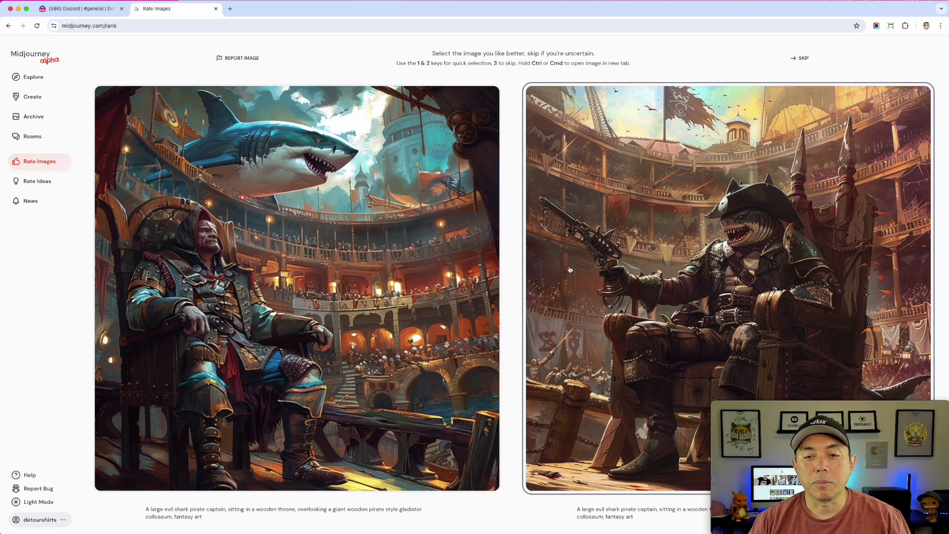
pyautogui.click(34, 185)
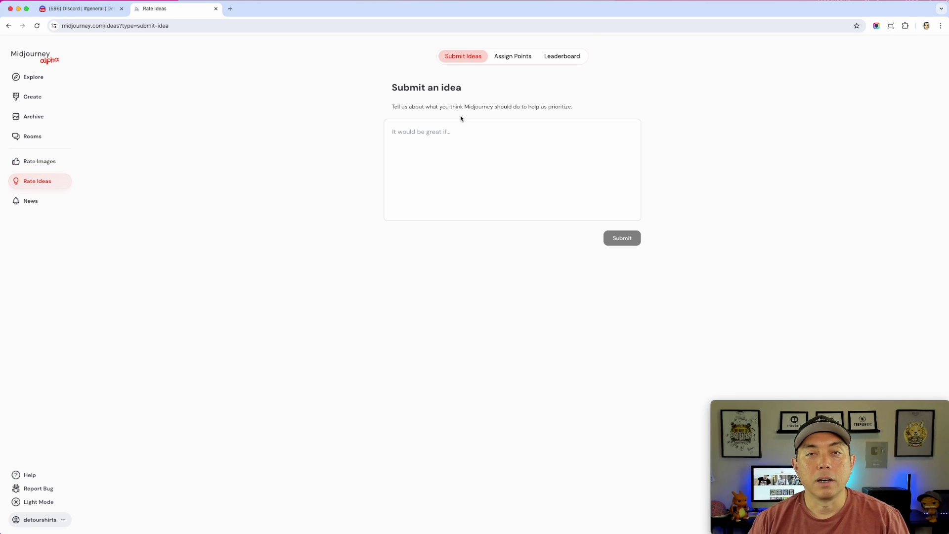
# Read the latest updates on the News page, filtering them by Announcements and returning to All.
pyautogui.click(27, 202)
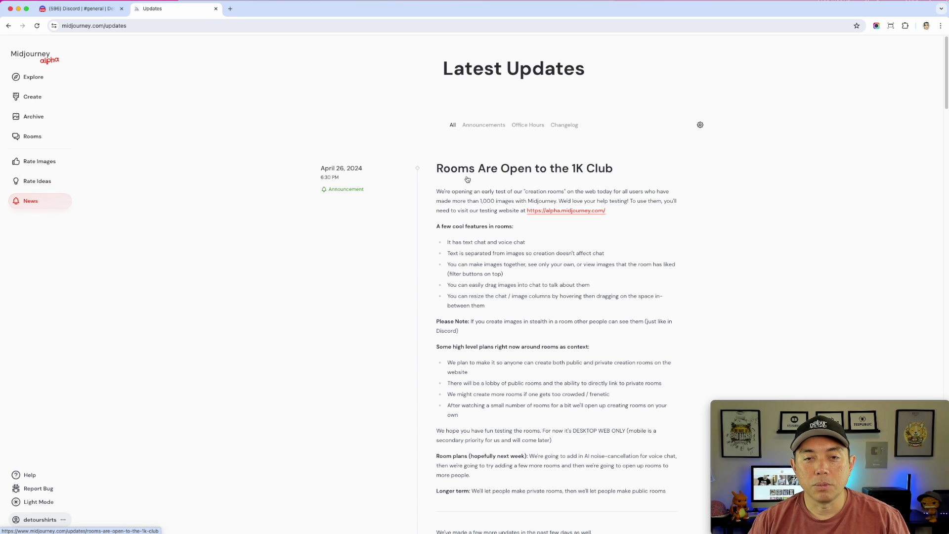
pyautogui.scroll(-3, 559, 255)
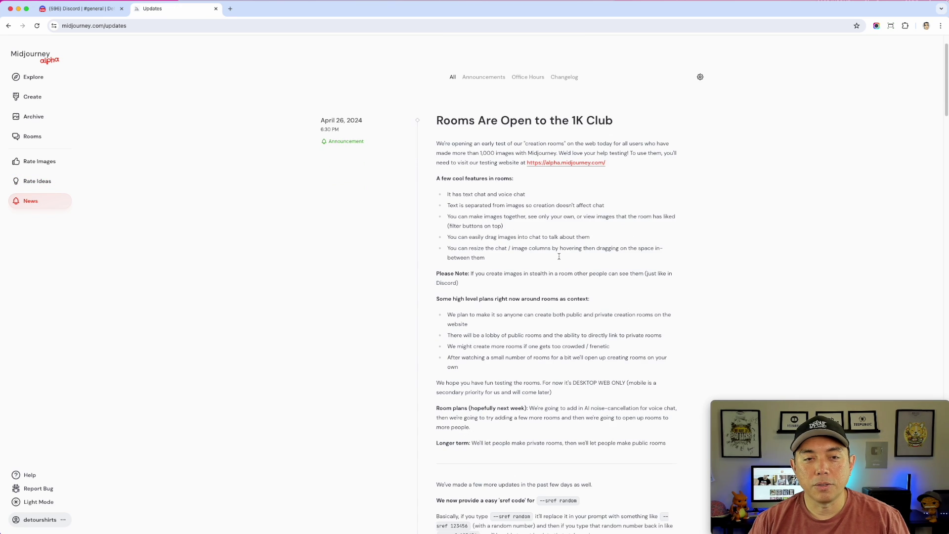
pyautogui.scroll(3, 571, 267)
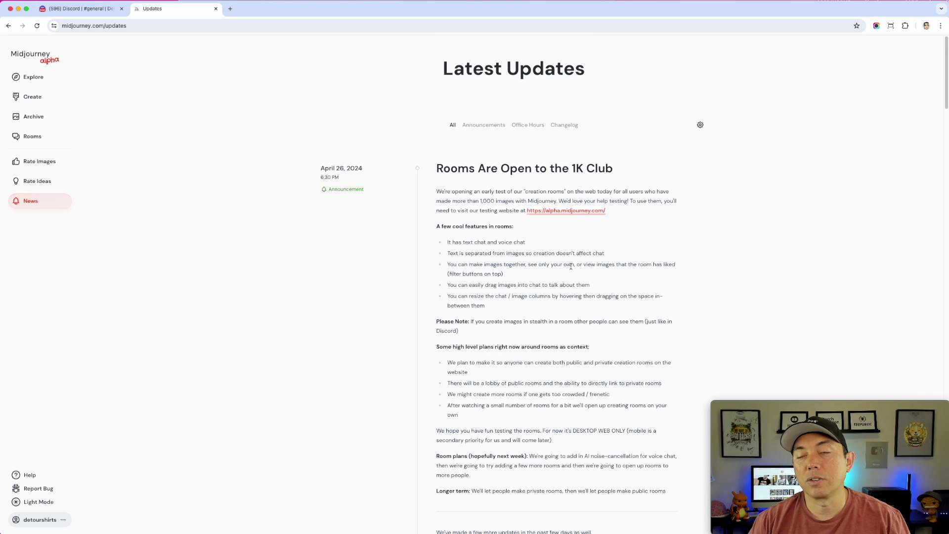
pyautogui.click(490, 126)
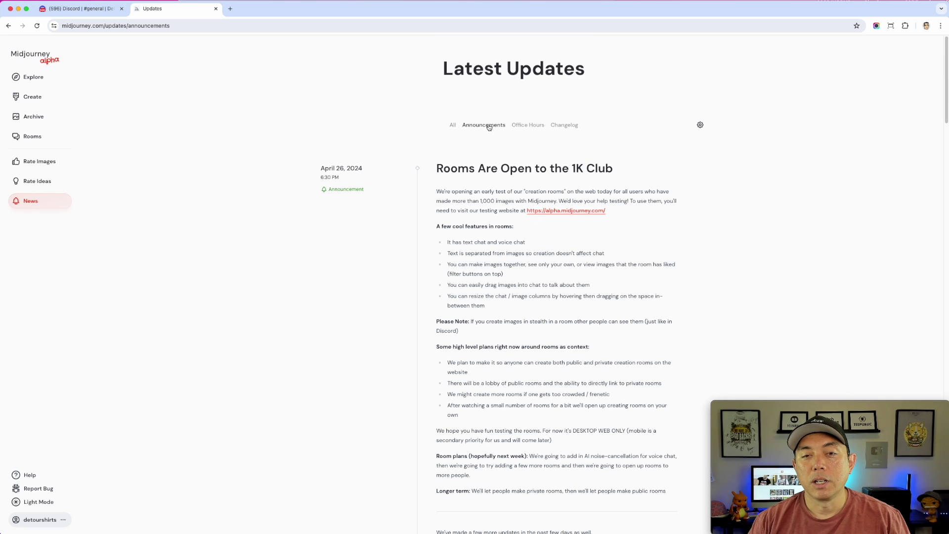
pyautogui.click(453, 126)
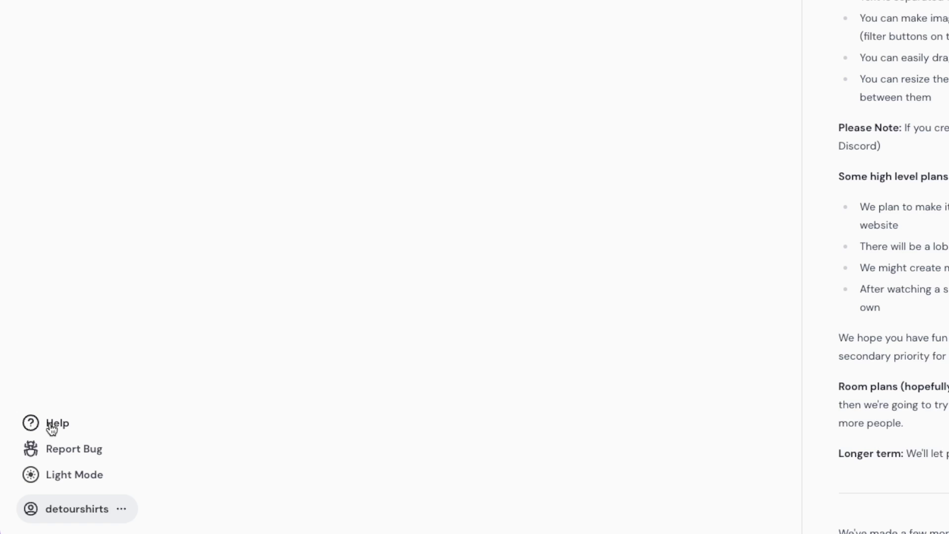
# View the available Help options and dismiss them.
pyautogui.click(51, 426)
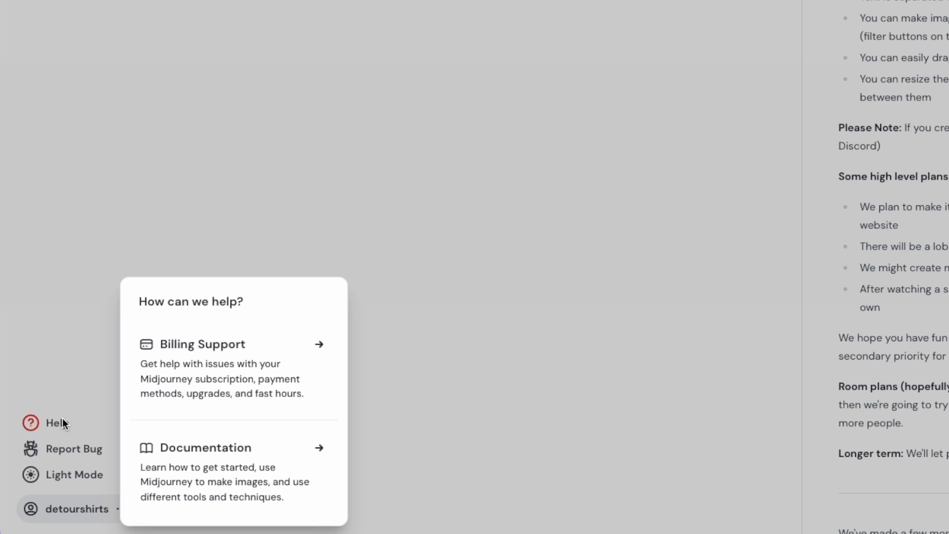
pyautogui.click(43, 352)
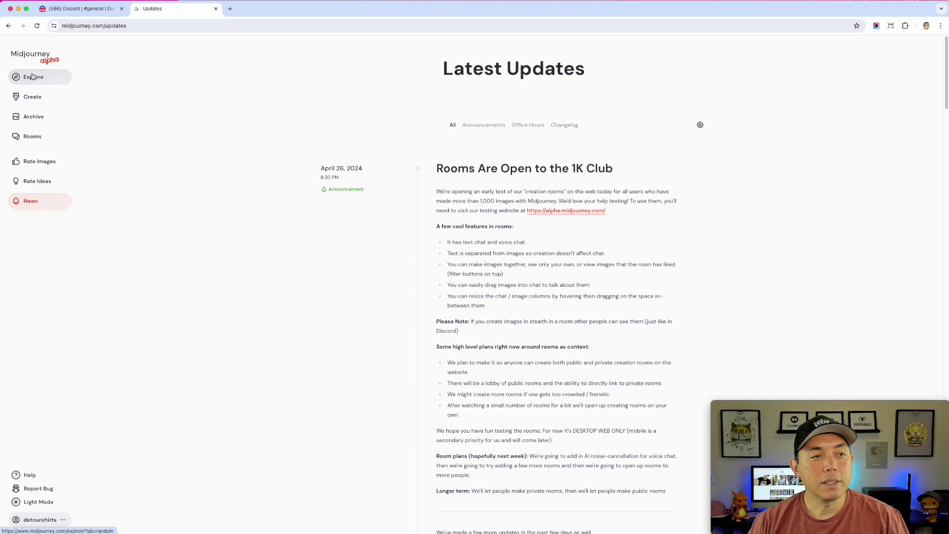
# Return to the Explore page and enter the prompt "Corgi eating ramen".
pyautogui.click(31, 77)
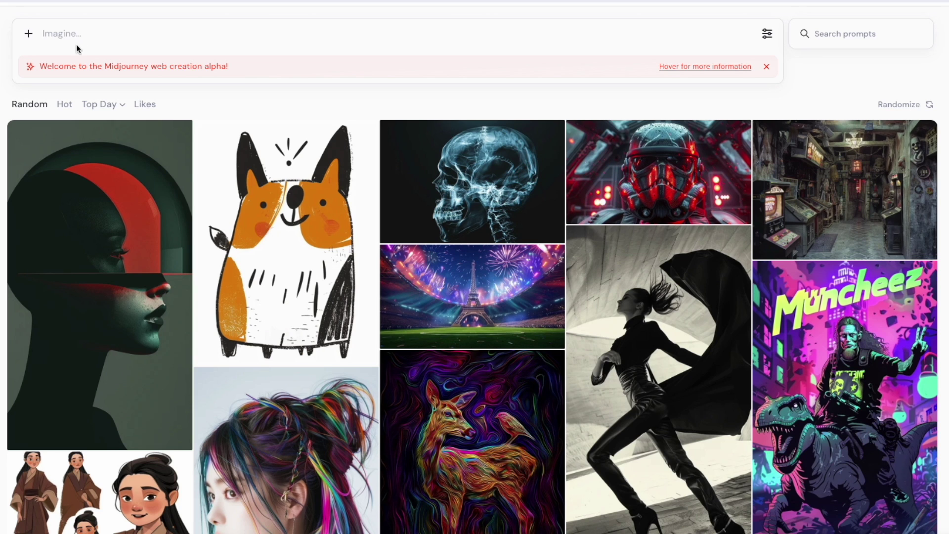
pyautogui.click(77, 35)
pyautogui.write('Corgi eating ramen')
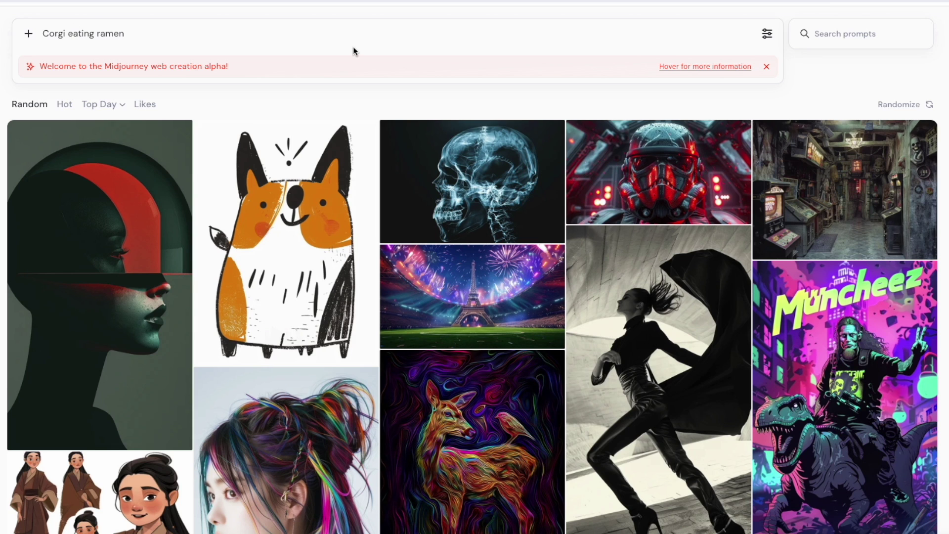
# Set the image settings to stylization 500, weirdness 1500 and variety 50.
pyautogui.click(768, 35)
pyautogui.click(445, 152)
pyautogui.moveTo(447, 153); pyautogui.dragTo(523, 152)
pyautogui.moveTo(444, 183); pyautogui.dragTo(526, 182)
pyautogui.moveTo(444, 216); pyautogui.dragTo(526, 219)
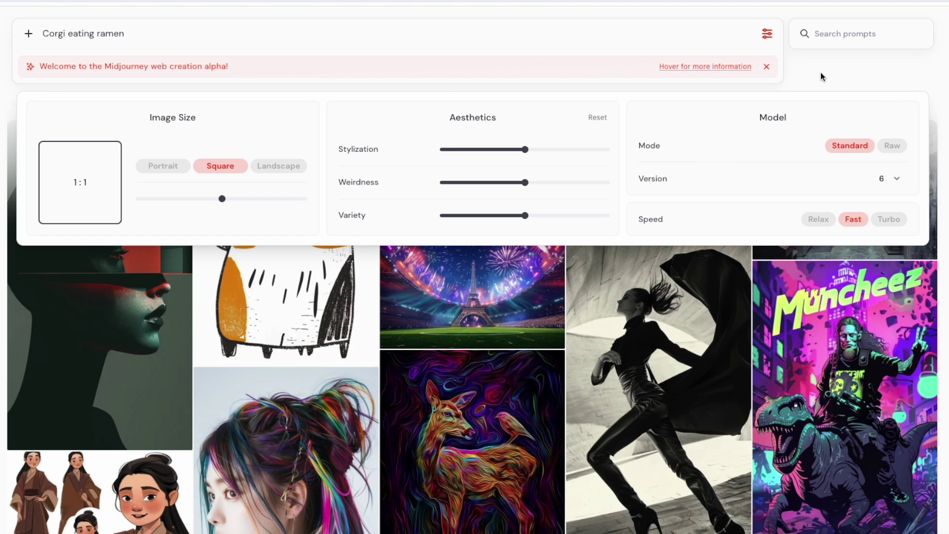
# Submit the corgi prompt for generation and open the Create page to see its images.
pyautogui.click(234, 28)
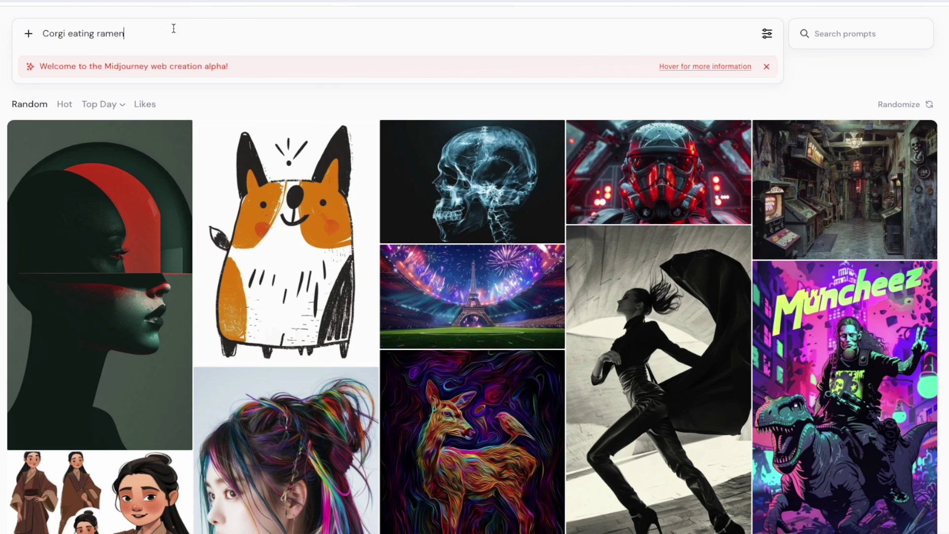
pyautogui.press('Return')
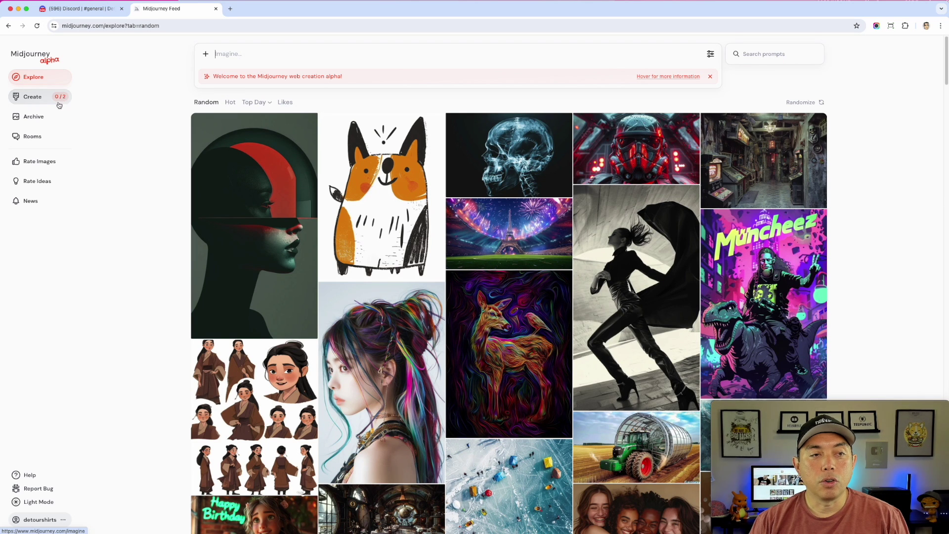
pyautogui.click(37, 100)
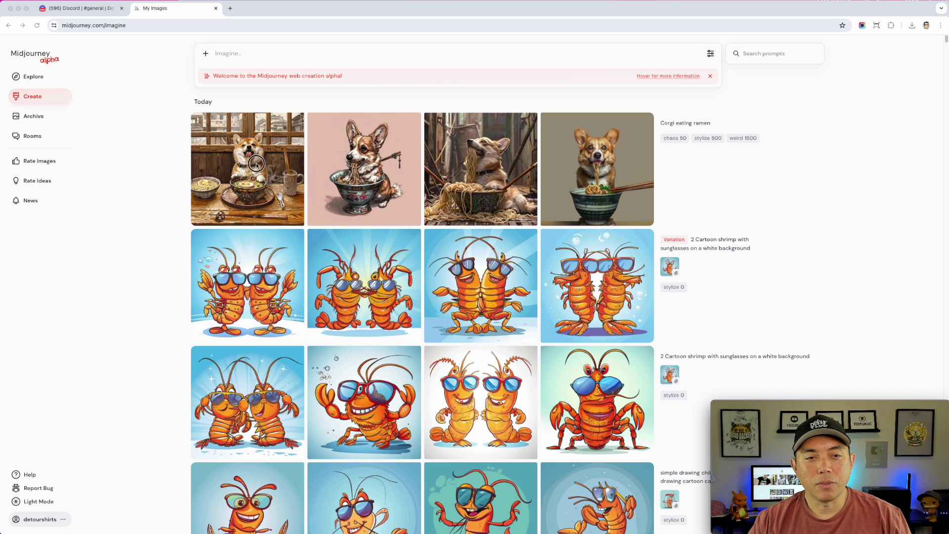
# View each of the four "Corgi eating ramen" images enlarged, ending back on the first one.
pyautogui.click(270, 152)
pyautogui.click(269, 152)
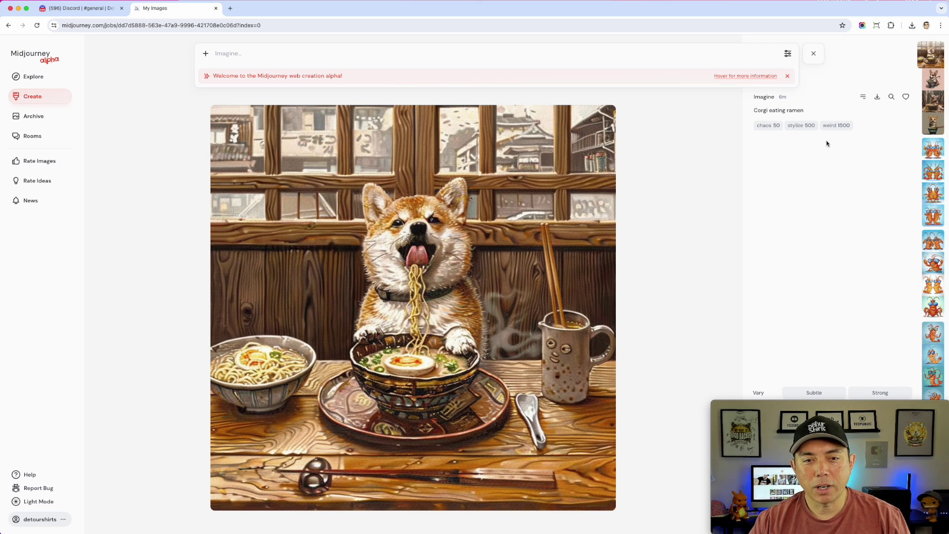
pyautogui.click(931, 80)
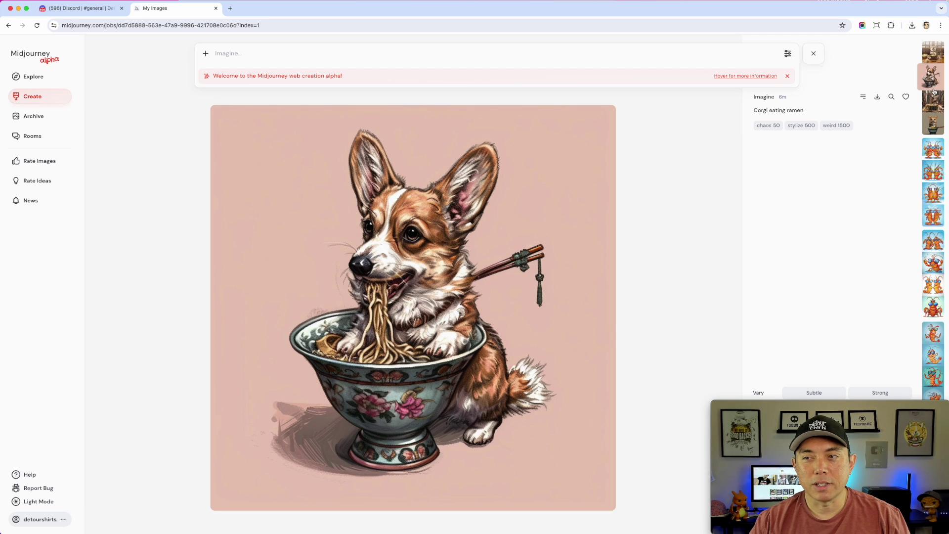
pyautogui.click(934, 101)
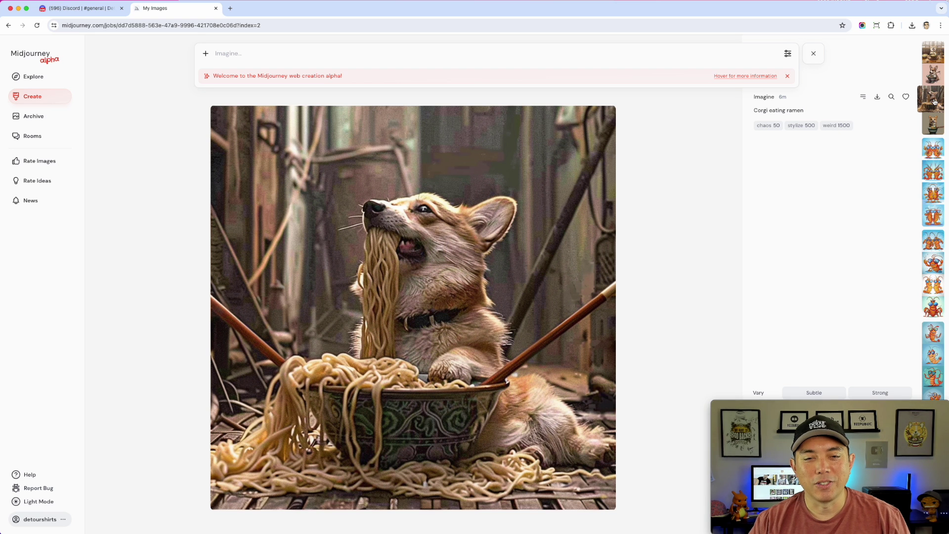
pyautogui.click(935, 122)
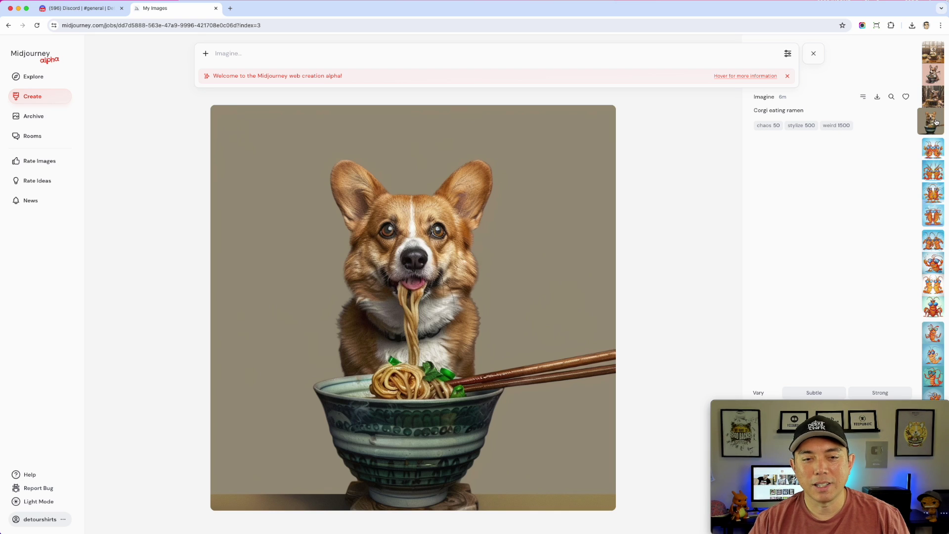
pyautogui.click(934, 53)
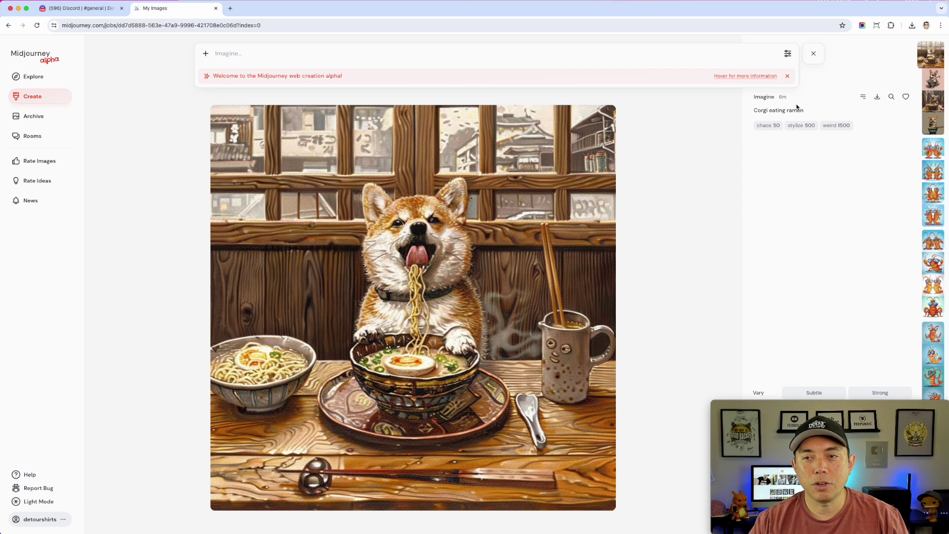
# Go back to the Create page and download the "Corgi eating ramen" images.
pyautogui.click(57, 98)
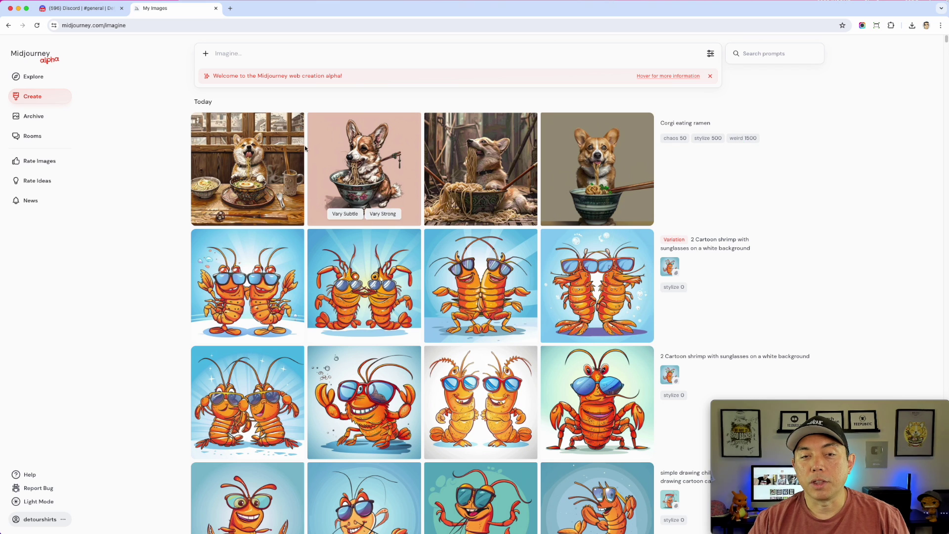
pyautogui.moveTo(400, 158)
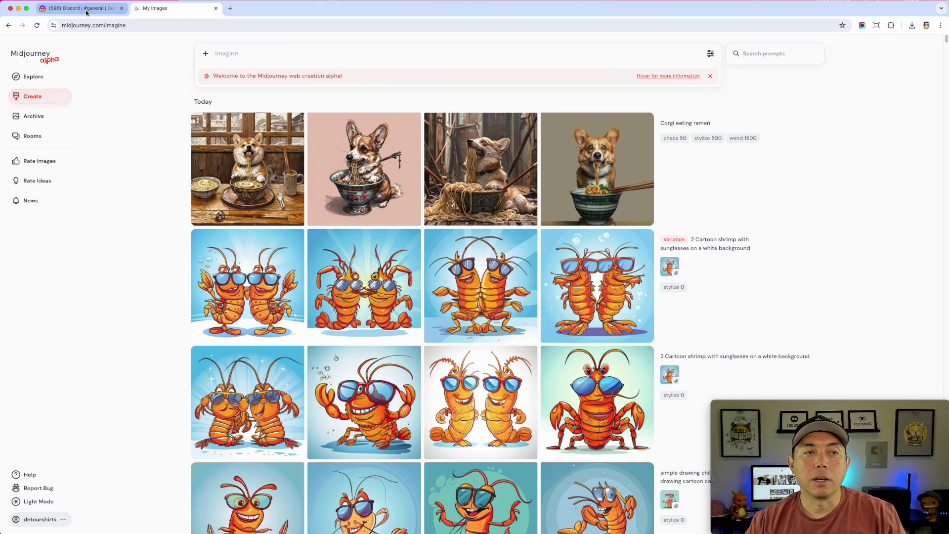
pyautogui.moveTo(706, 190)
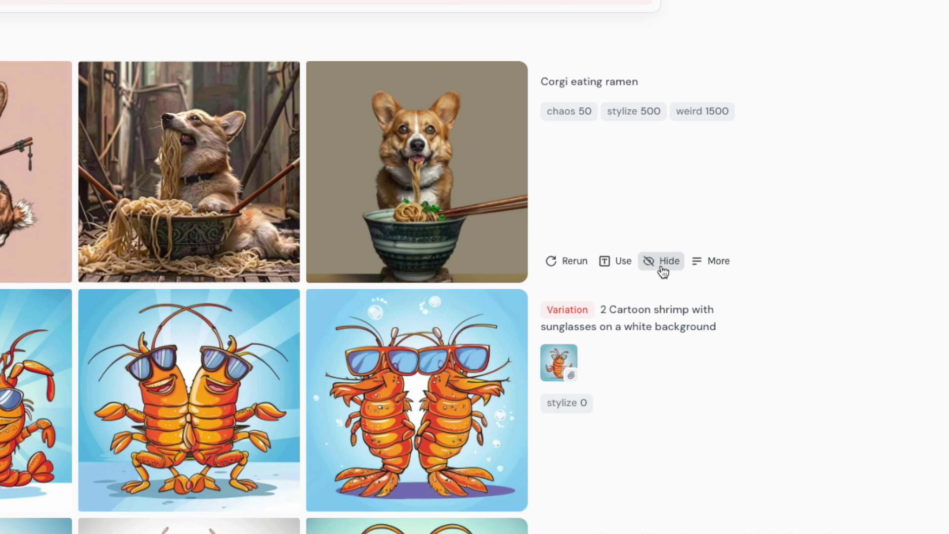
pyautogui.click(712, 264)
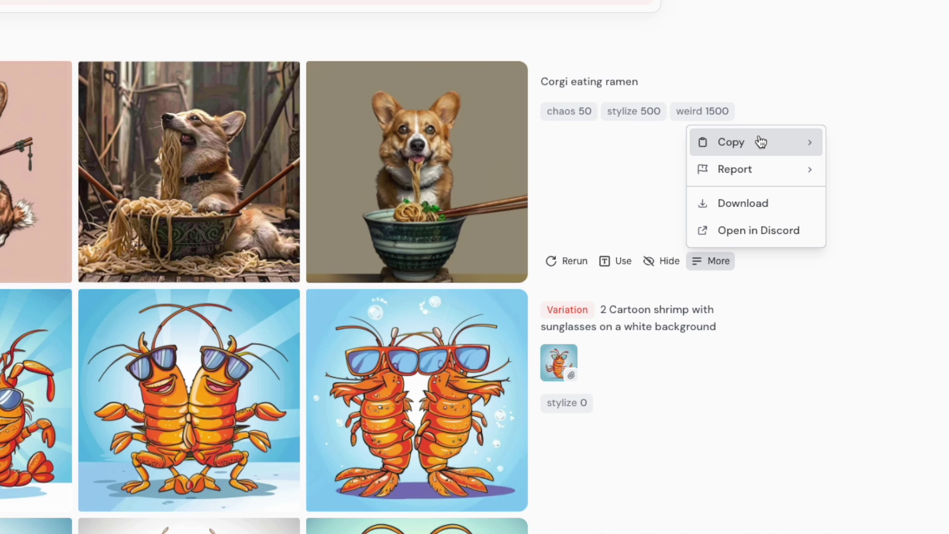
pyautogui.click(748, 207)
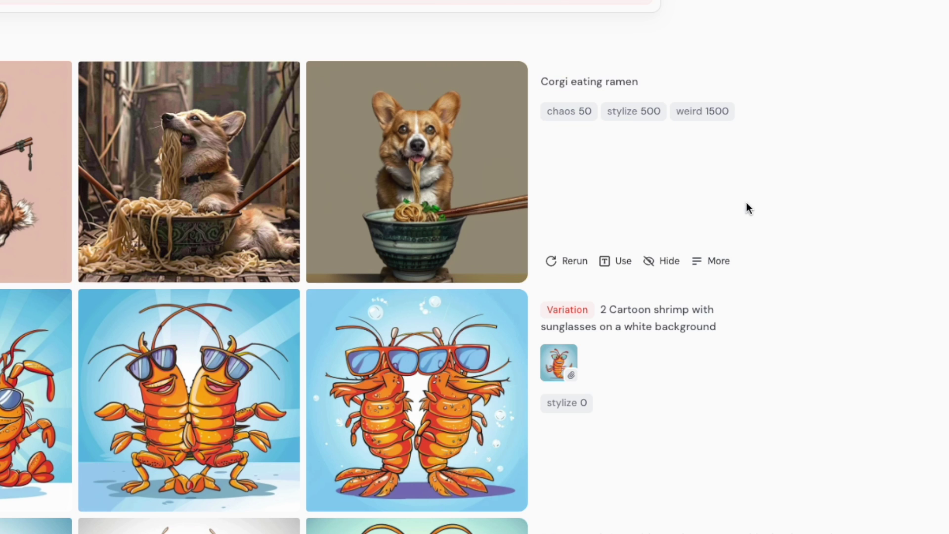
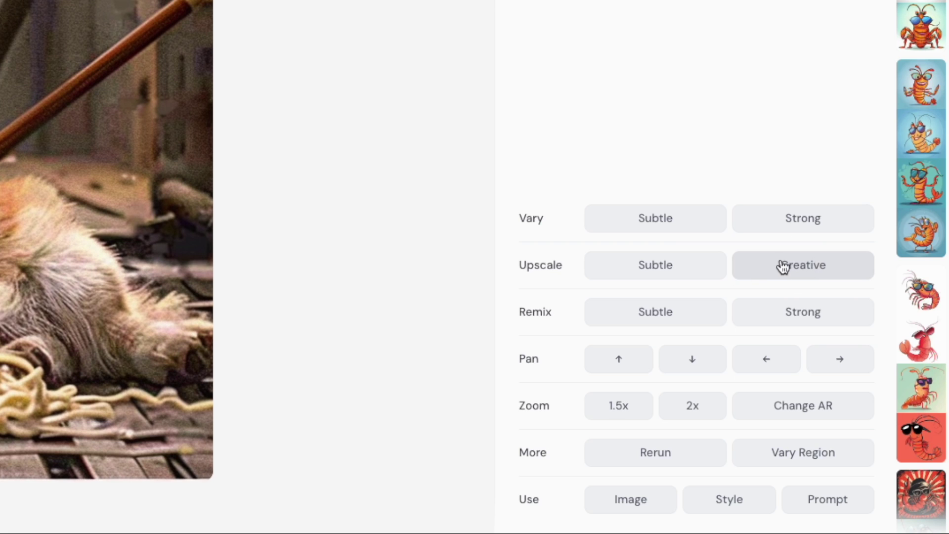
# Upscale the corgi image with noodles spilling from the bowl using the Creative option, and compare the upscaled version with the original.
pyautogui.click(787, 267)
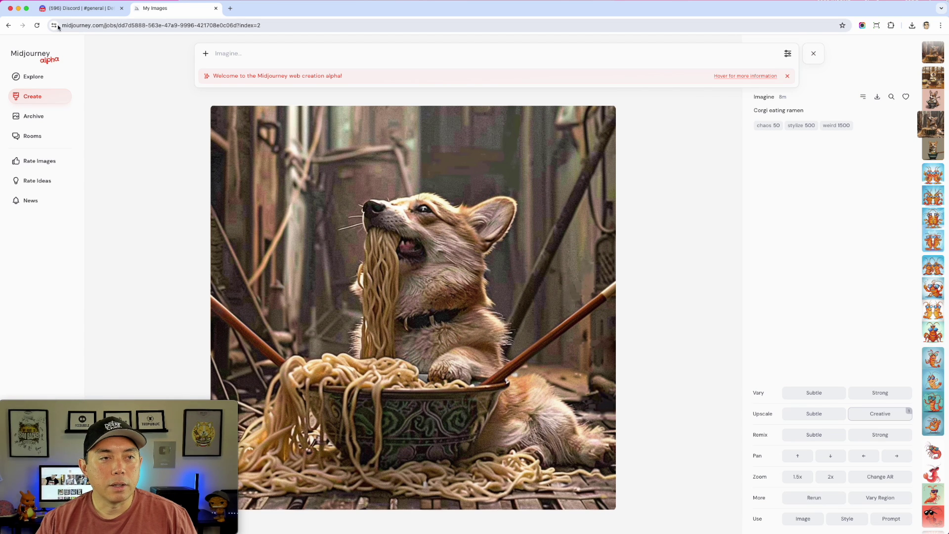
pyautogui.click(70, 9)
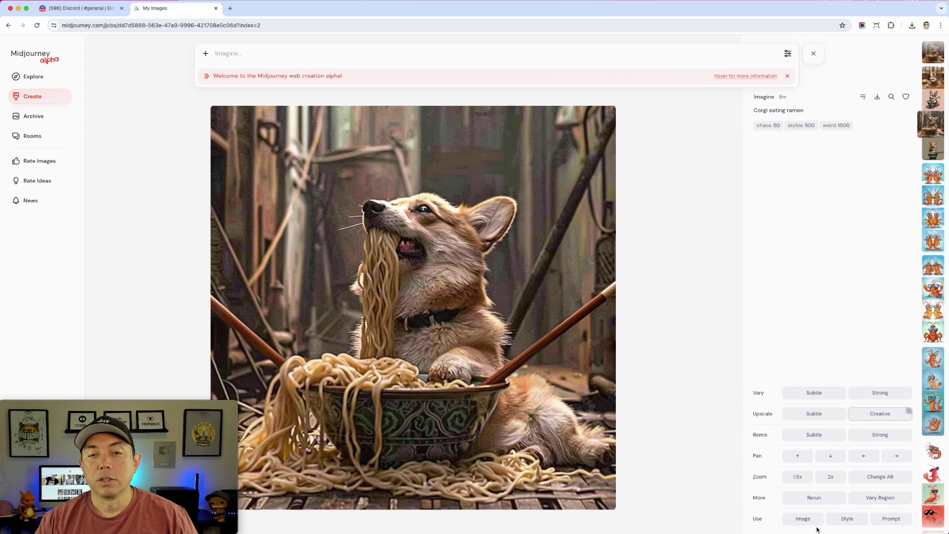
pyautogui.click(934, 57)
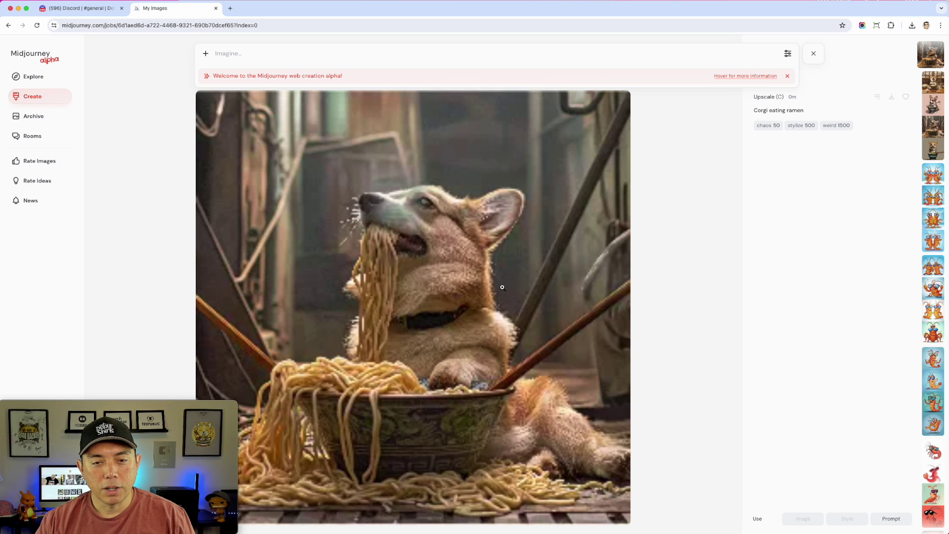
pyautogui.click(937, 128)
pyautogui.click(935, 58)
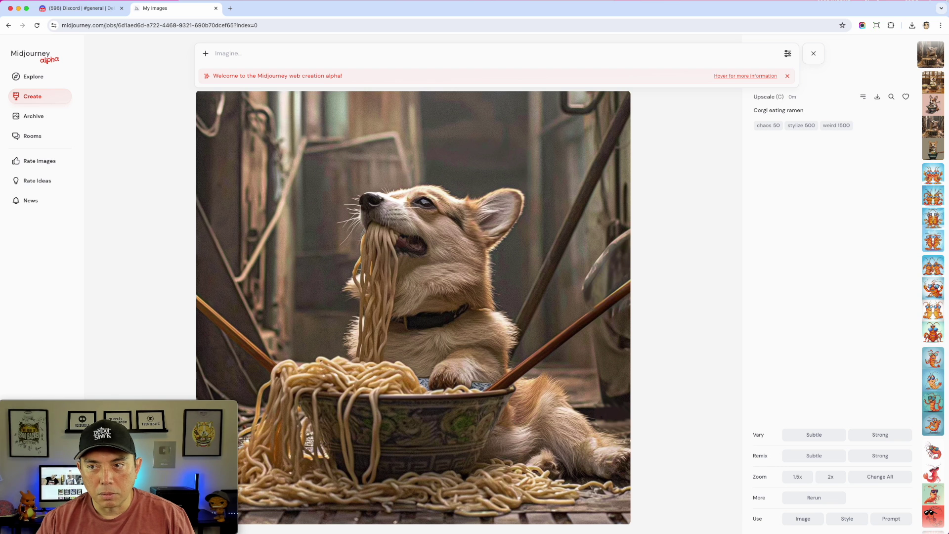
# View two of the original "Corgi eating ramen" images, including the upscale's source, and return to the upscaled one.
pyautogui.click(938, 148)
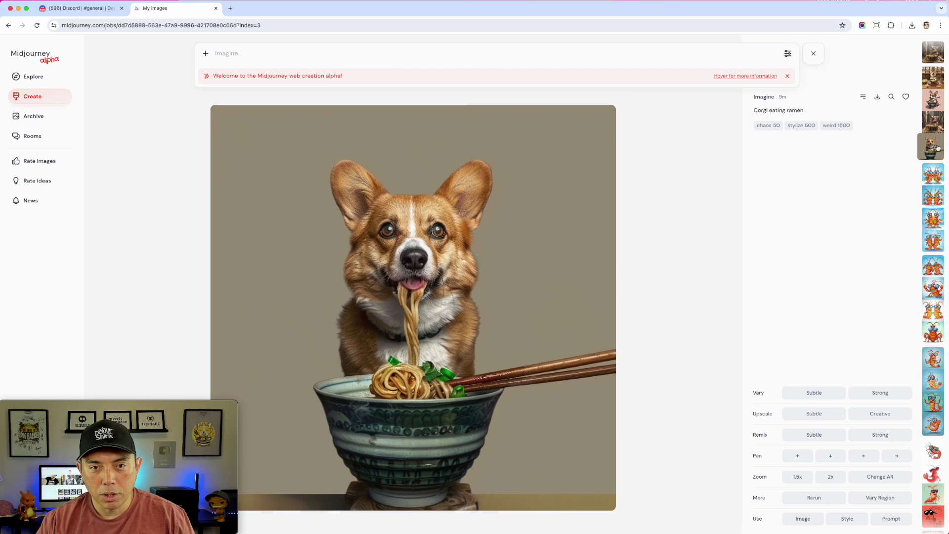
pyautogui.click(939, 119)
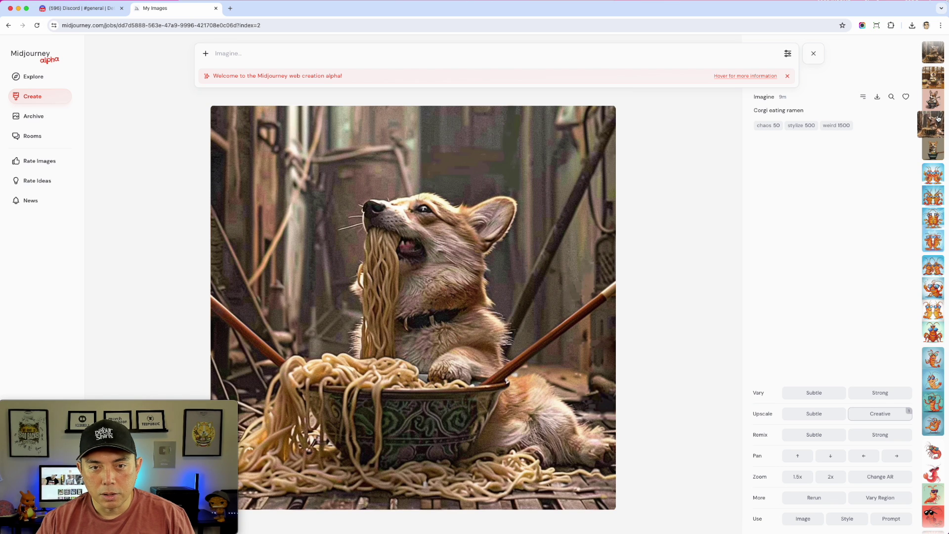
pyautogui.click(938, 52)
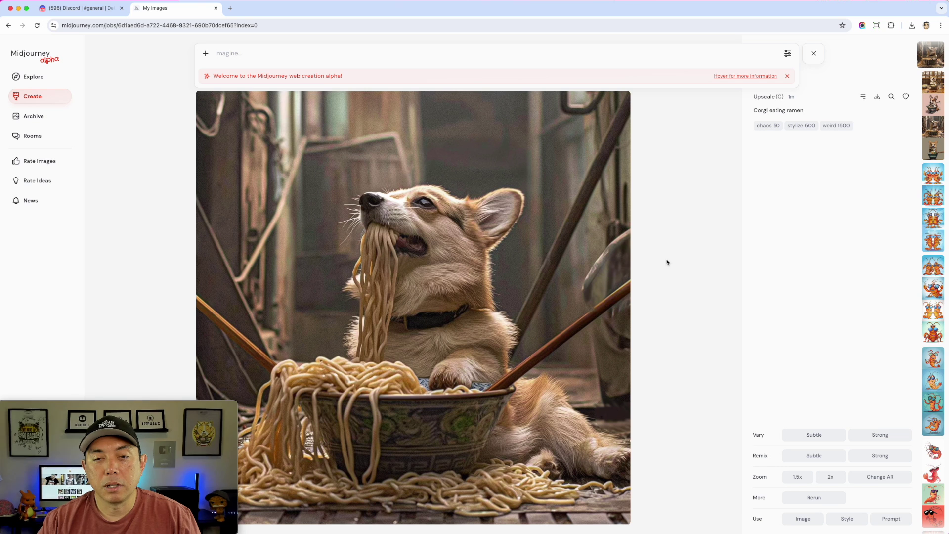
# Search the Explore page for "corgi ramen" and open the "Corgi Verse" cartoon logo image from the results.
pyautogui.click(23, 77)
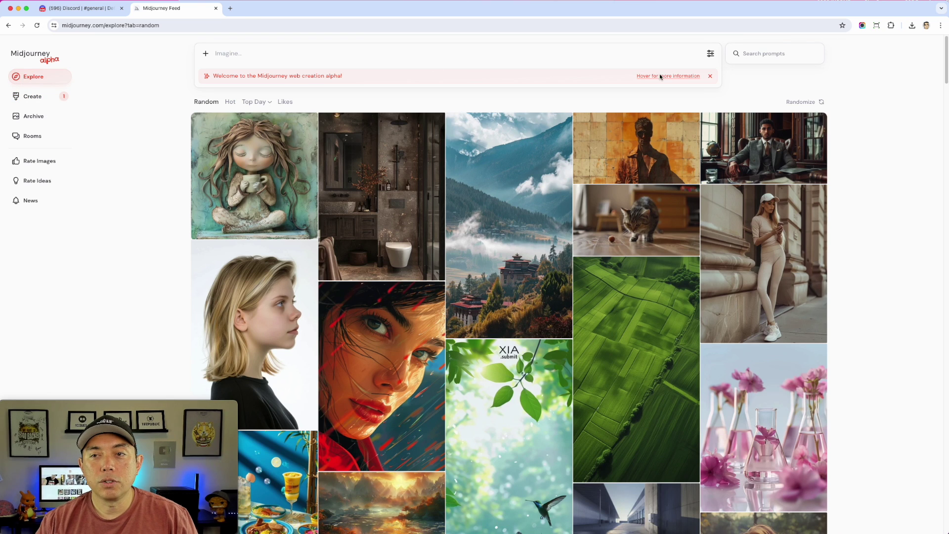
pyautogui.click(761, 53)
pyautogui.write('corgi ramen')
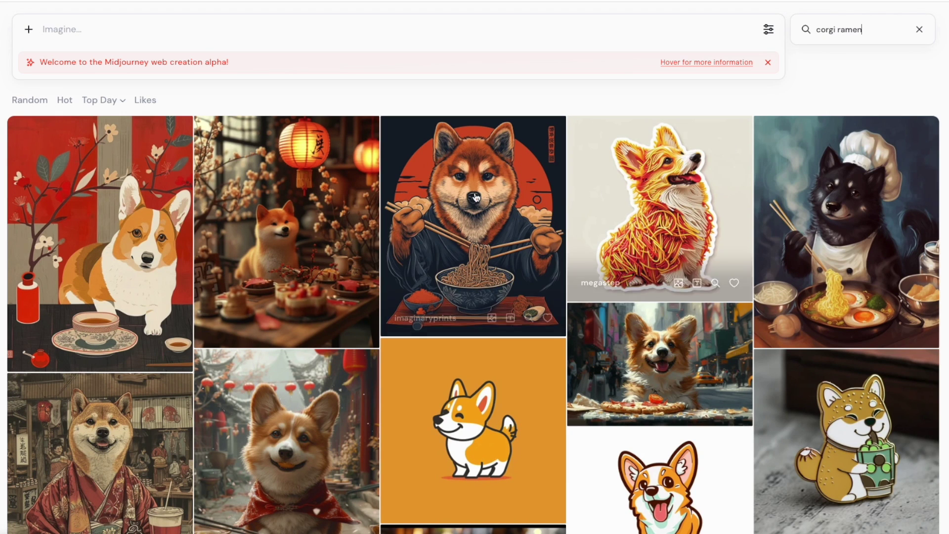
pyautogui.scroll(-3, 588, 349)
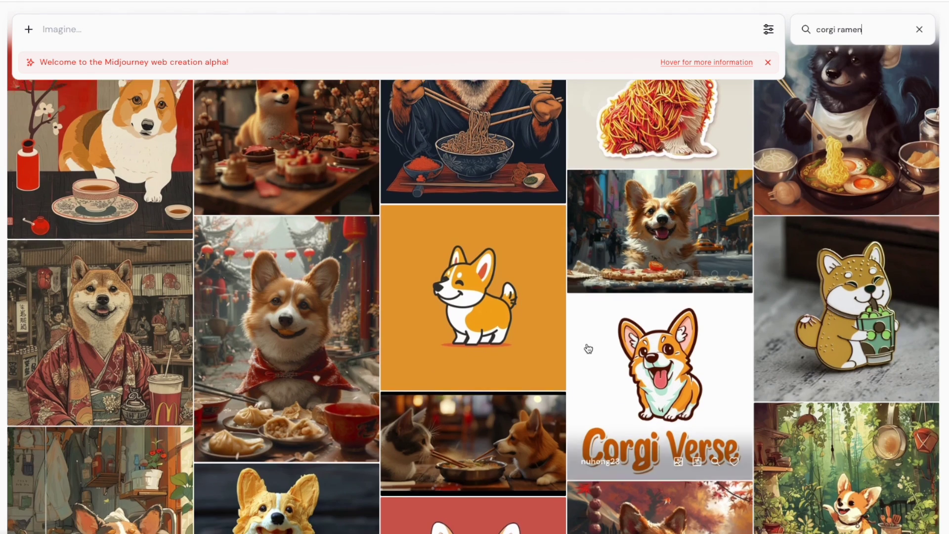
pyautogui.click(672, 342)
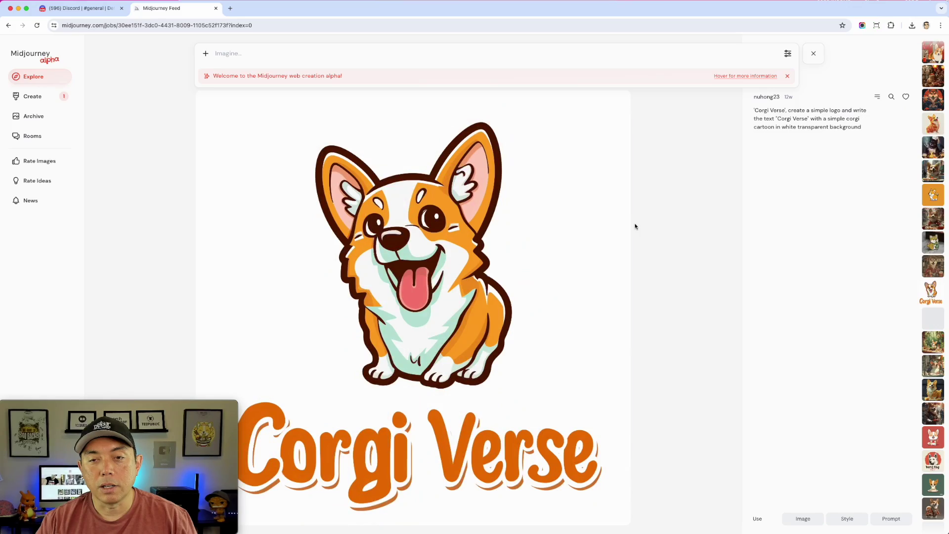
# Reuse the Corgi Verse image's prompt and edit it to "a simple corgi cartoon in white transparent background eating ramen".
pyautogui.click(849, 520)
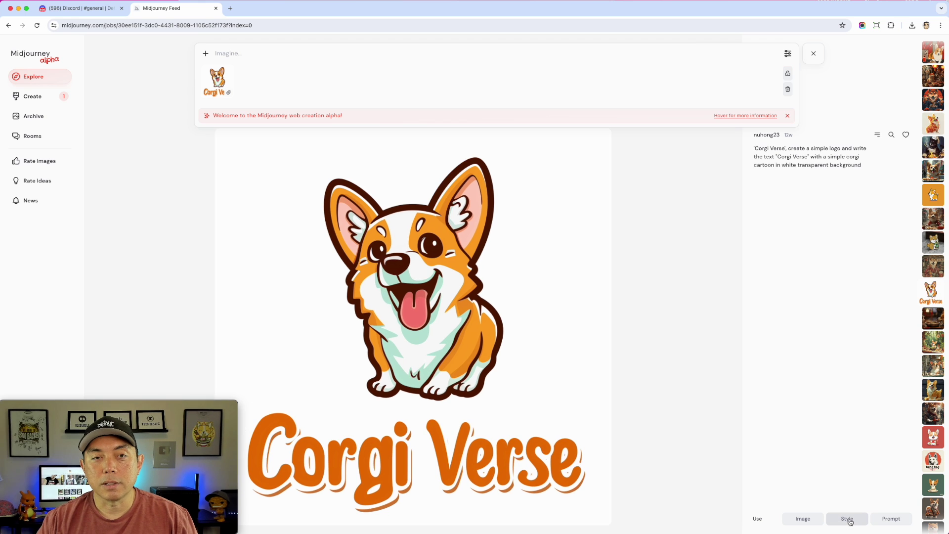
pyautogui.click(888, 519)
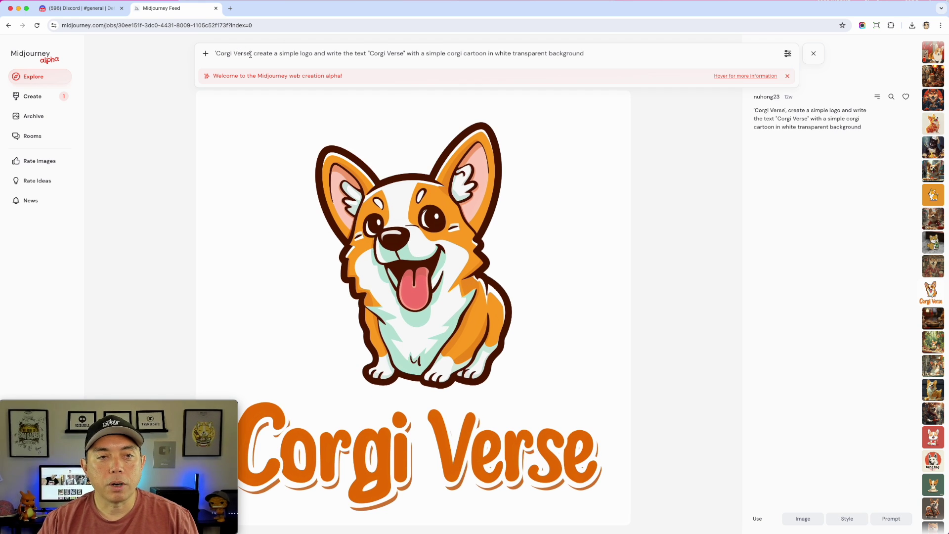
pyautogui.write('eating ramen')
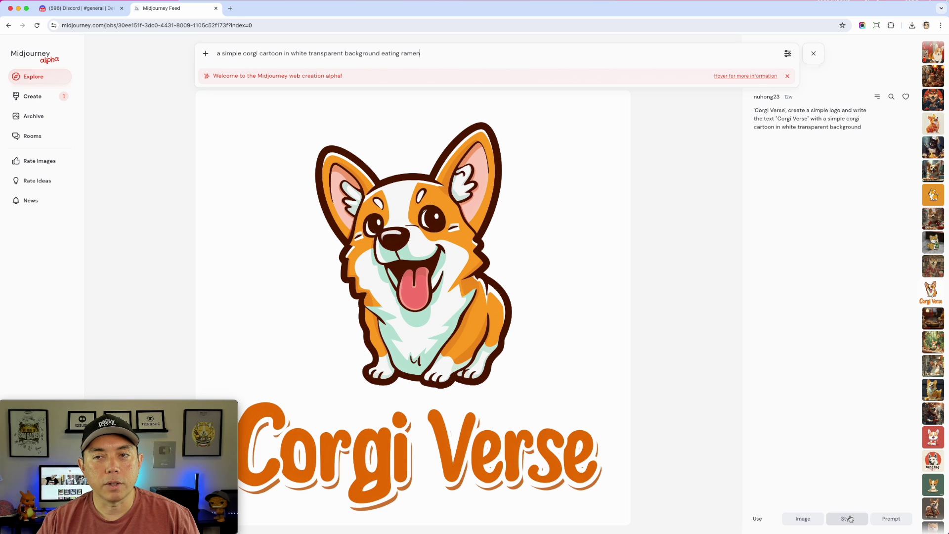
# Add the Corgi Verse picture as both style reference and image prompt, and submit the cartoon corgi prompt.
pyautogui.click(849, 519)
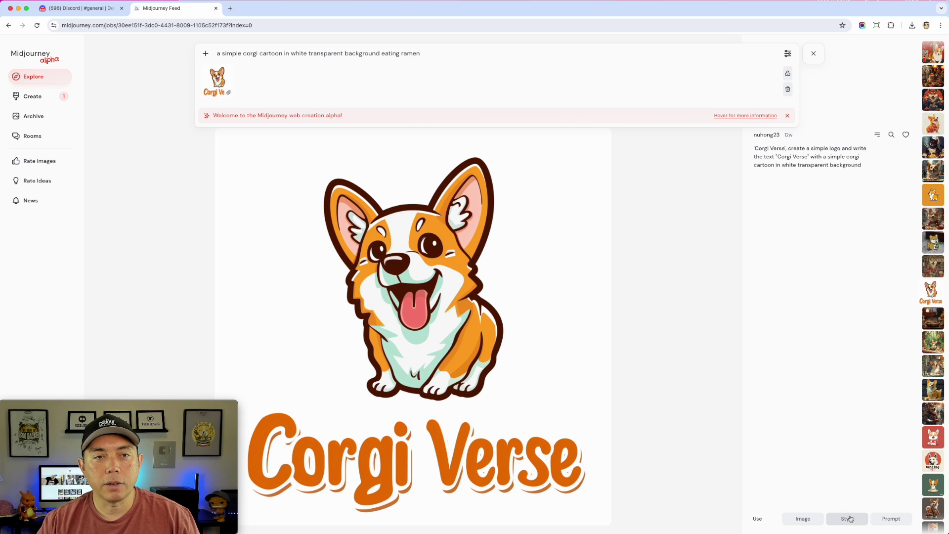
pyautogui.click(800, 515)
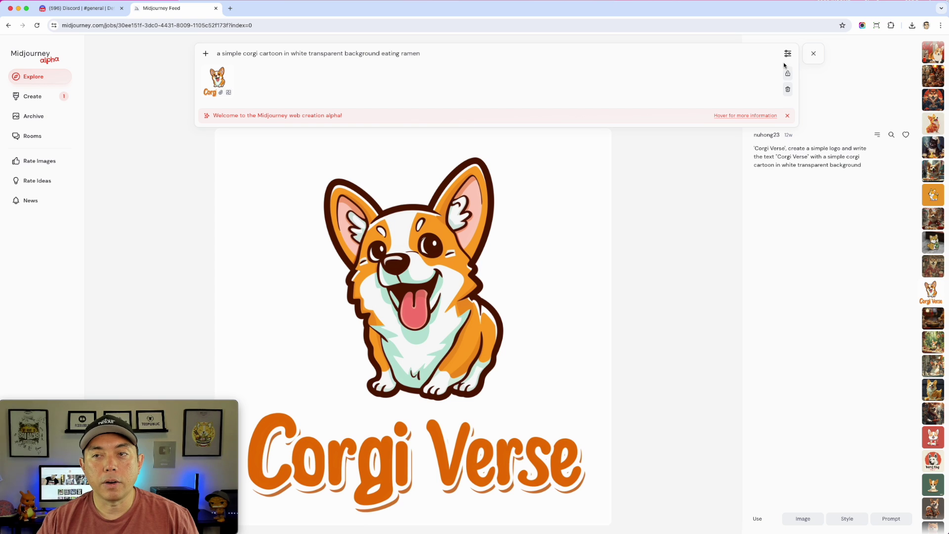
pyautogui.click(434, 55)
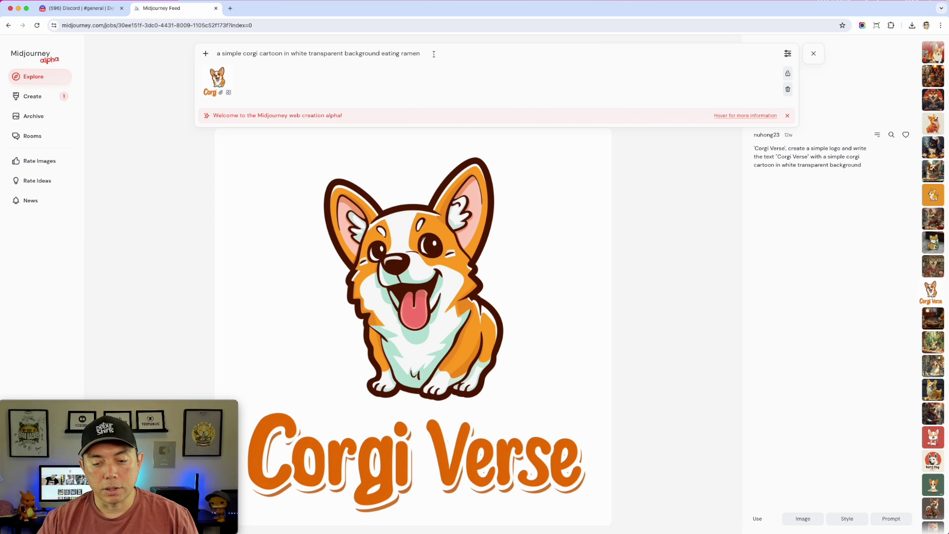
pyautogui.press('Return')
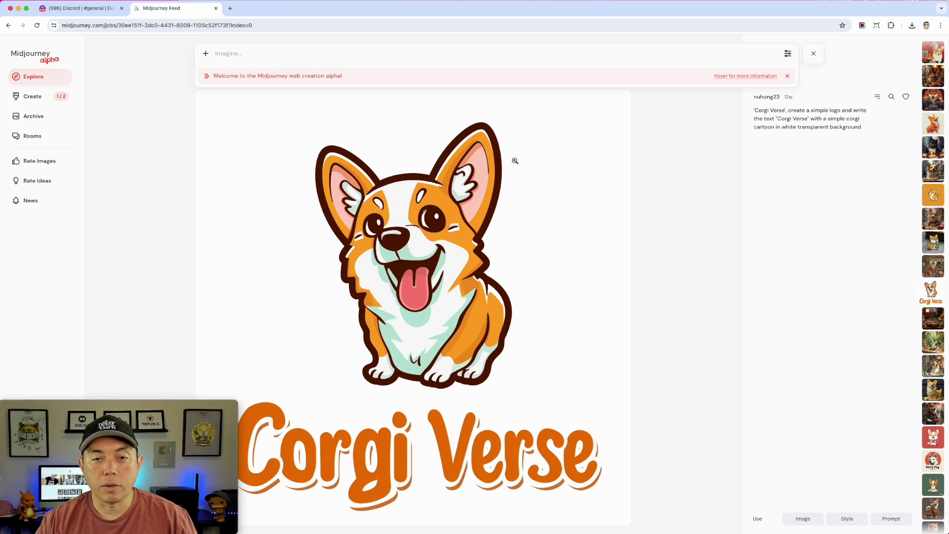
# Open the Create page and reuse the cartoon corgi generation's prompt together with its reference images and parameters.
pyautogui.click(30, 96)
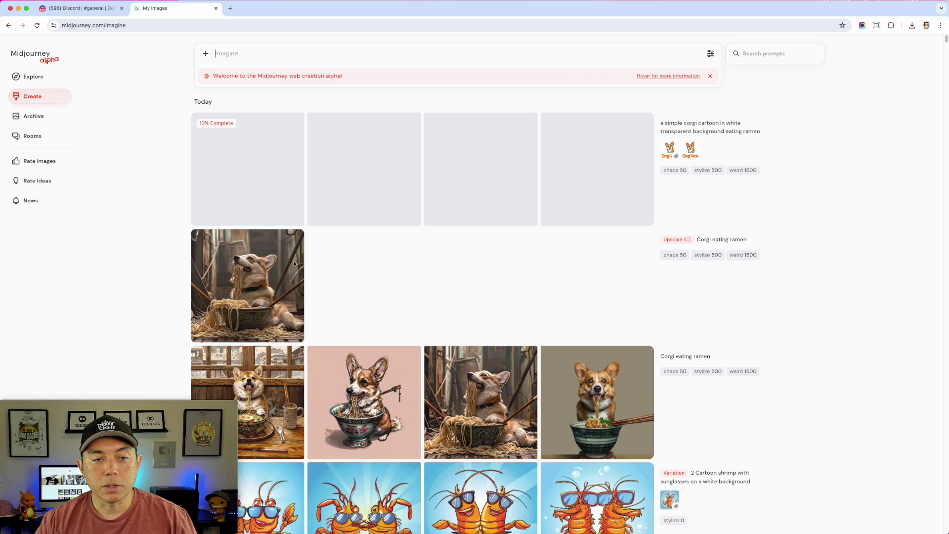
pyautogui.moveTo(266, 280)
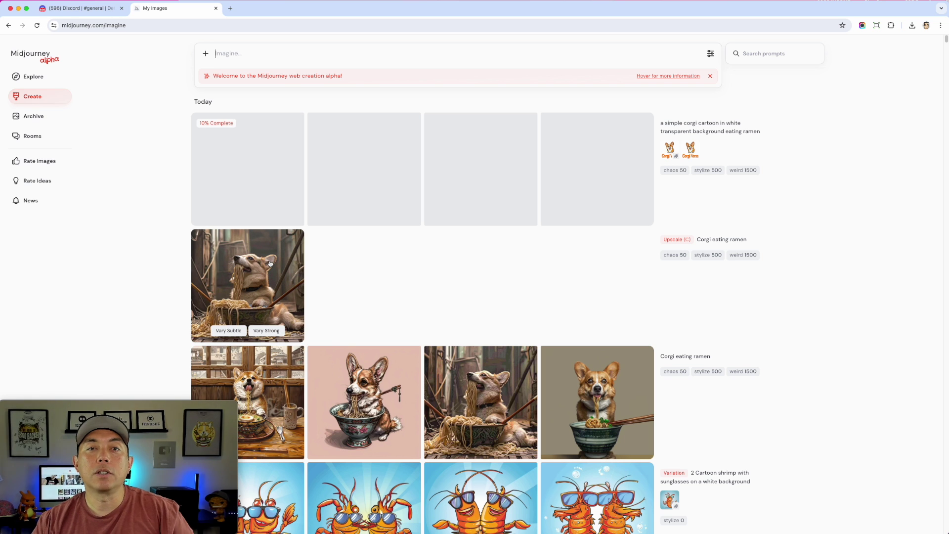
pyautogui.moveTo(675, 261)
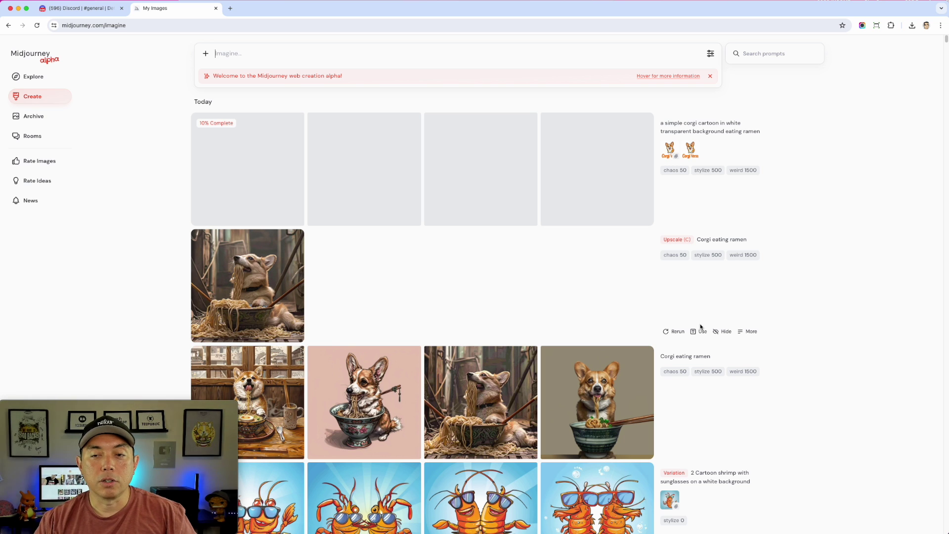
pyautogui.moveTo(666, 173)
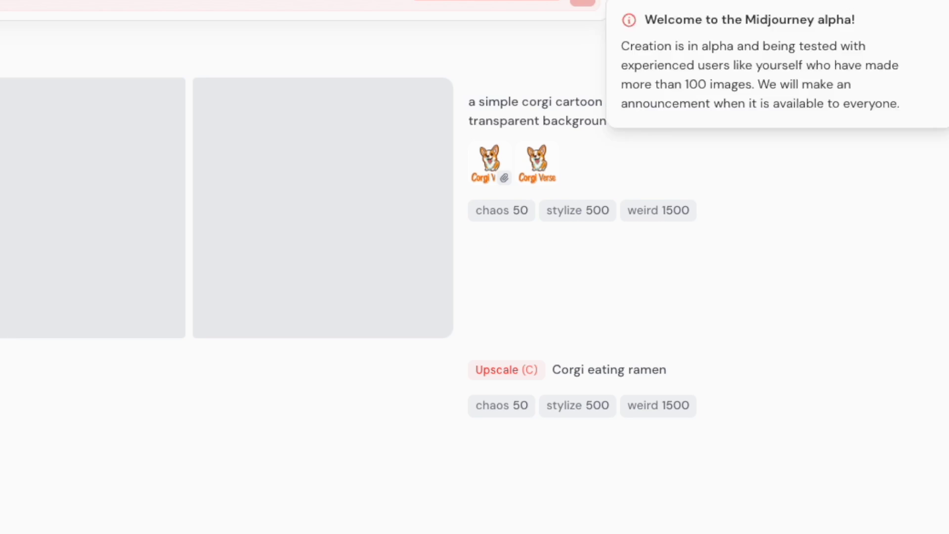
pyautogui.moveTo(541, 312)
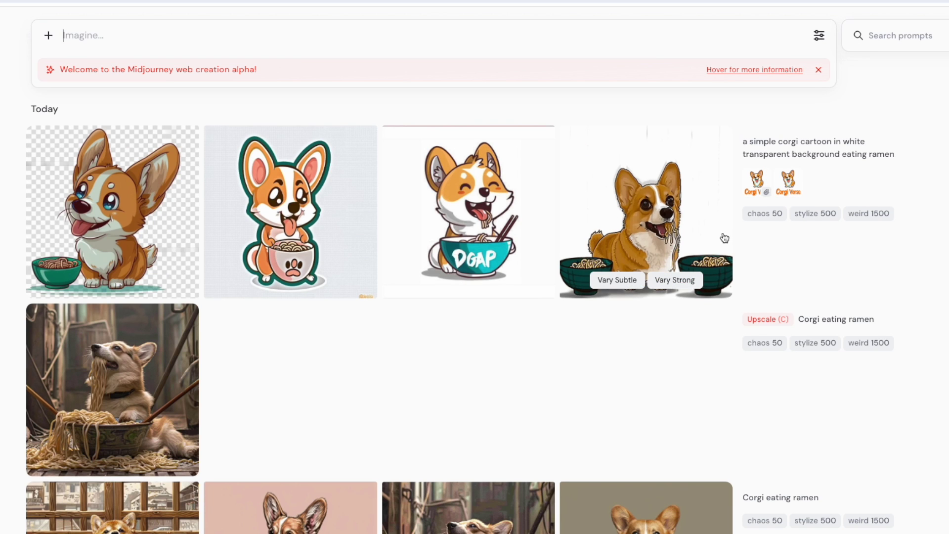
pyautogui.moveTo(837, 336)
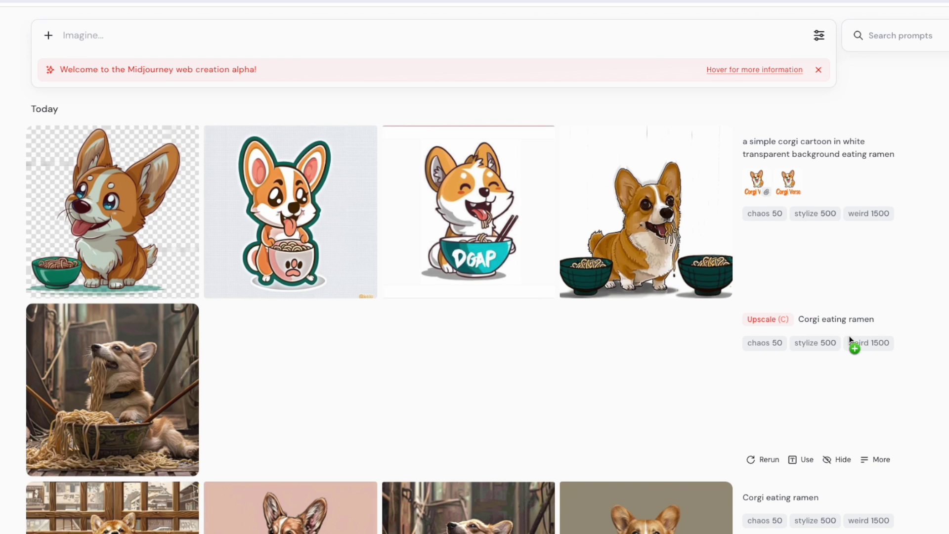
pyautogui.moveTo(807, 251)
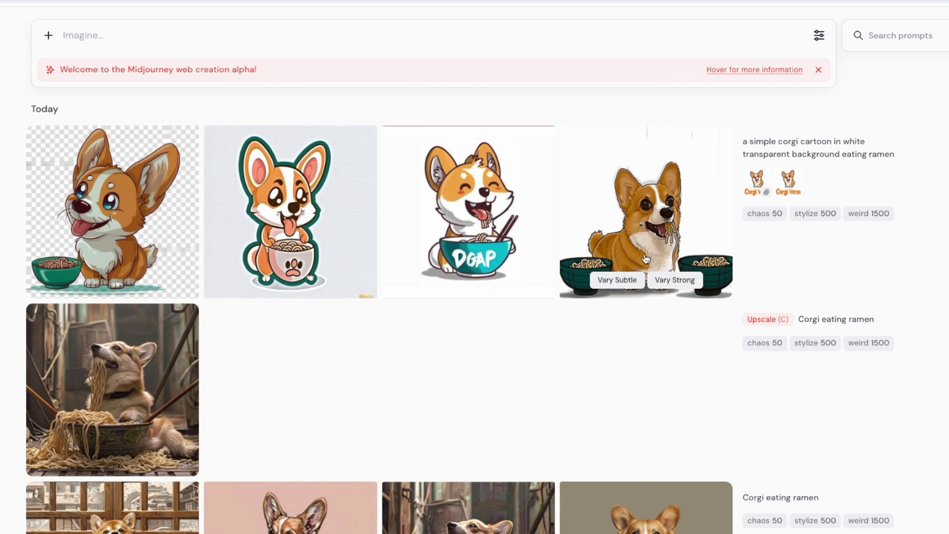
pyautogui.click(806, 282)
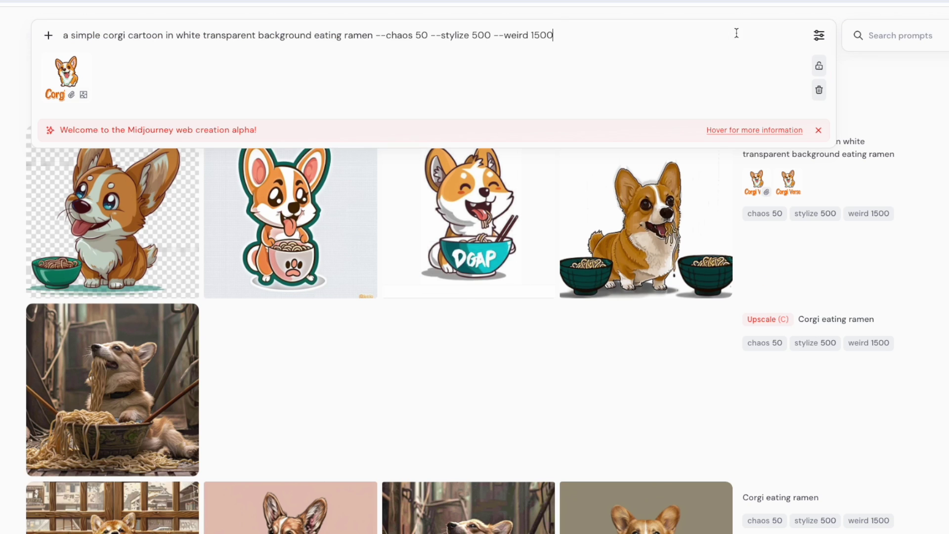
# Set Stylization, Weirdness and Variety to 0 in the image settings.
pyautogui.click(819, 35)
pyautogui.moveTo(567, 218)
pyautogui.moveTo(567, 219); pyautogui.dragTo(342, 210)
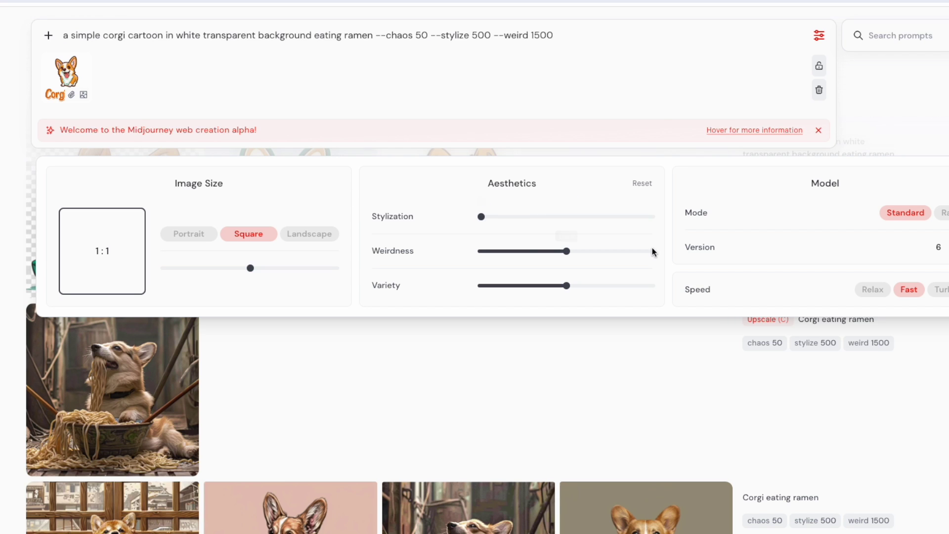
pyautogui.moveTo(566, 250); pyautogui.dragTo(433, 255)
pyautogui.moveTo(564, 290)
pyautogui.moveTo(563, 286); pyautogui.dragTo(316, 272)
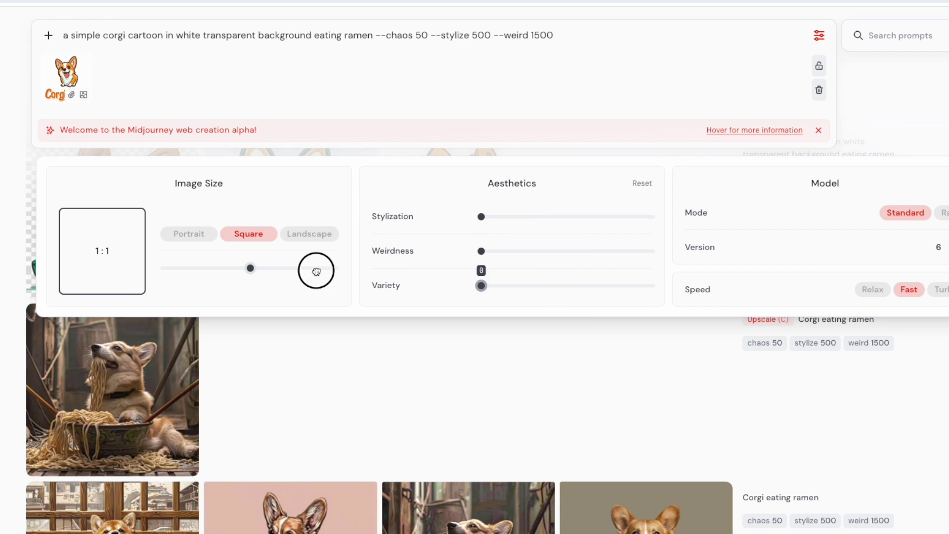
# Remove the --chaos 50 --stylize 500 --weird 1500 parameters from the cartoon corgi prompt and submit it for generation.
pyautogui.moveTo(573, 35); pyautogui.dragTo(376, 35)
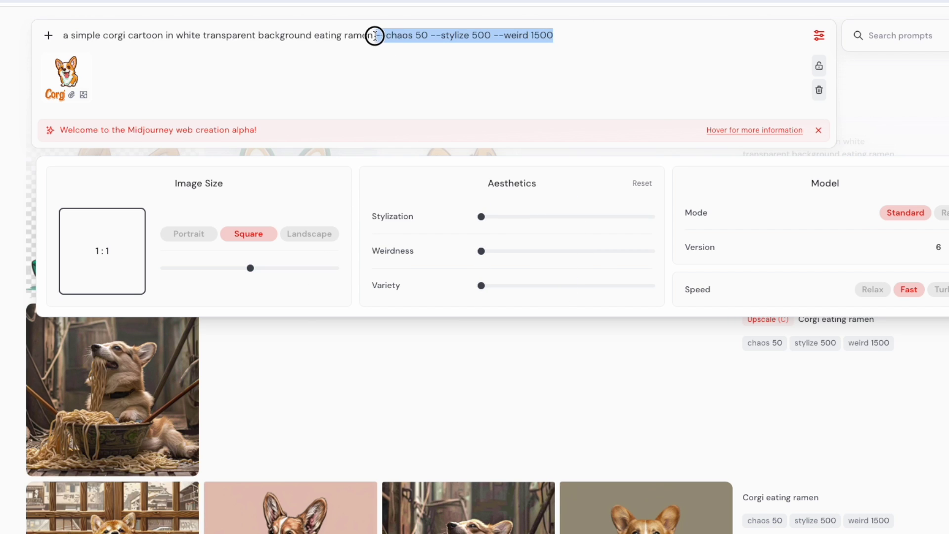
pyautogui.press('BackSpace')
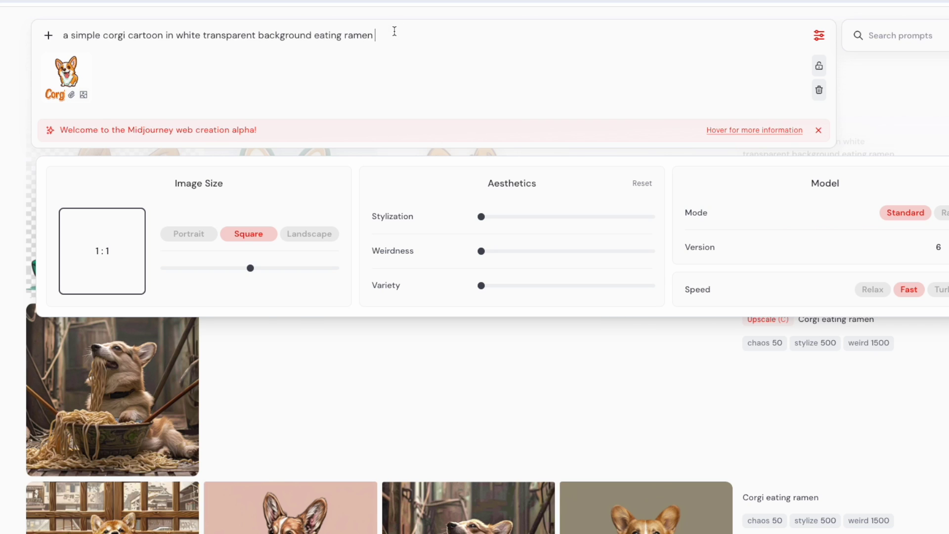
pyautogui.press('Return')
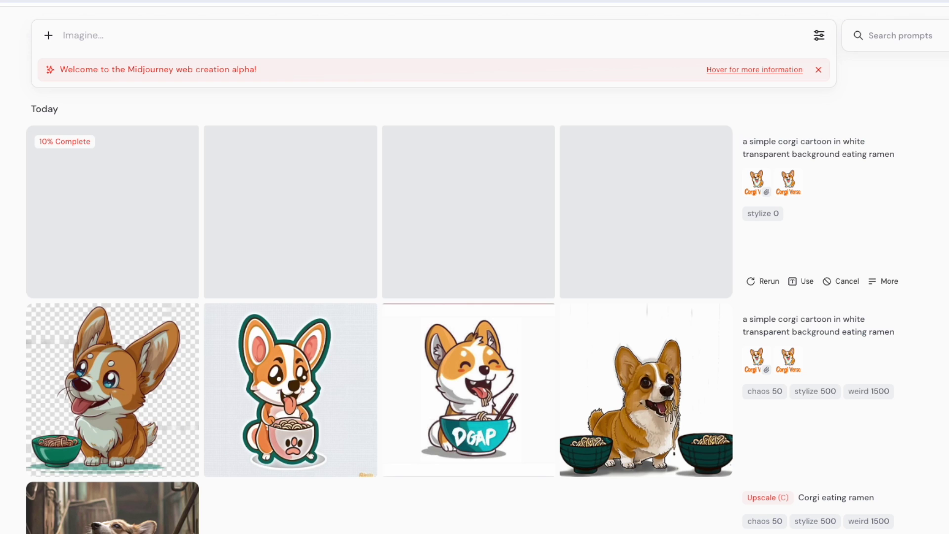
# View the enlarged cartoon corgi images from the chaos 50, stylize 500, weird 1500 set, starting with the DGAP bowl.
pyautogui.moveTo(501, 355)
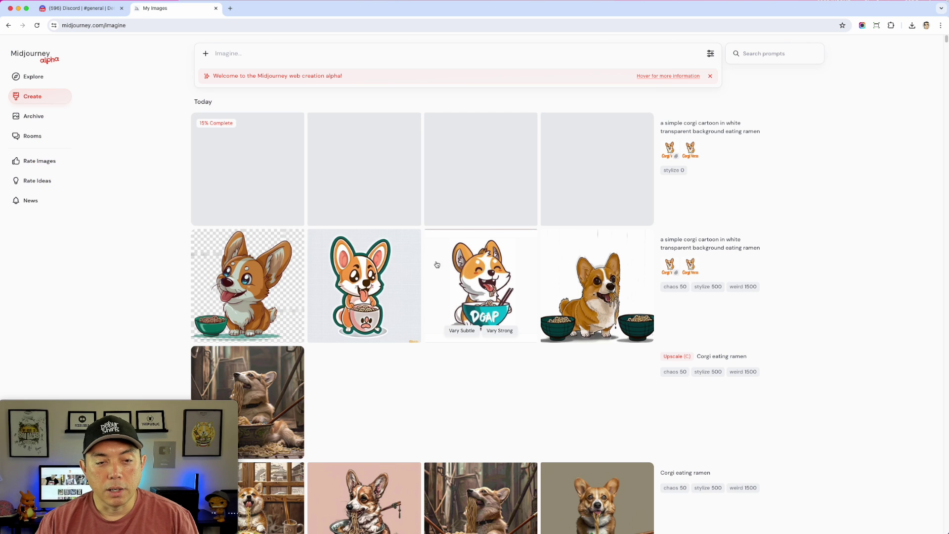
pyautogui.click(500, 263)
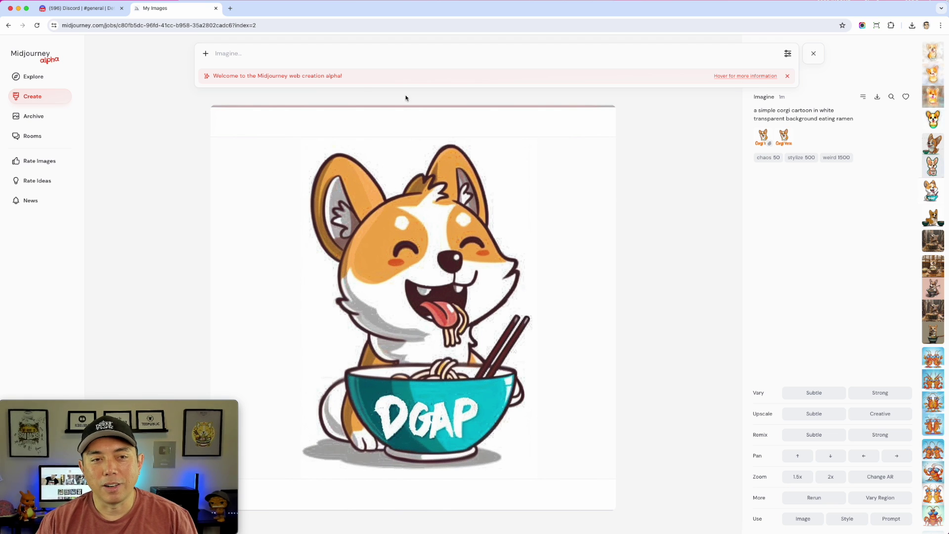
pyautogui.click(935, 151)
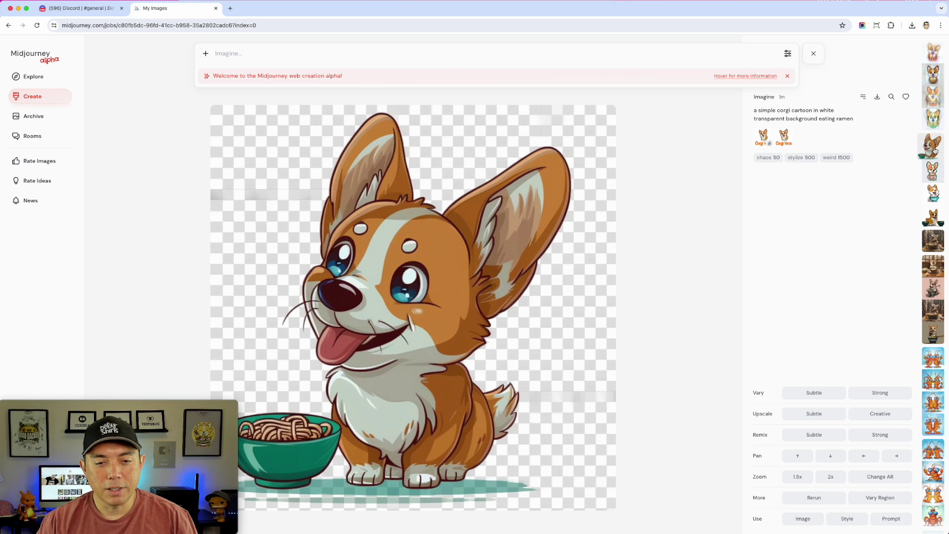
pyautogui.click(934, 176)
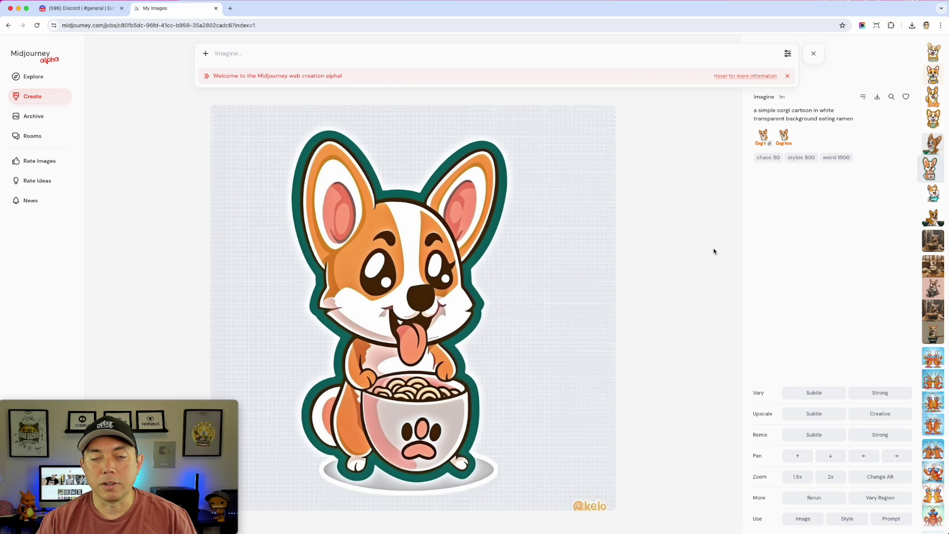
pyautogui.click(938, 197)
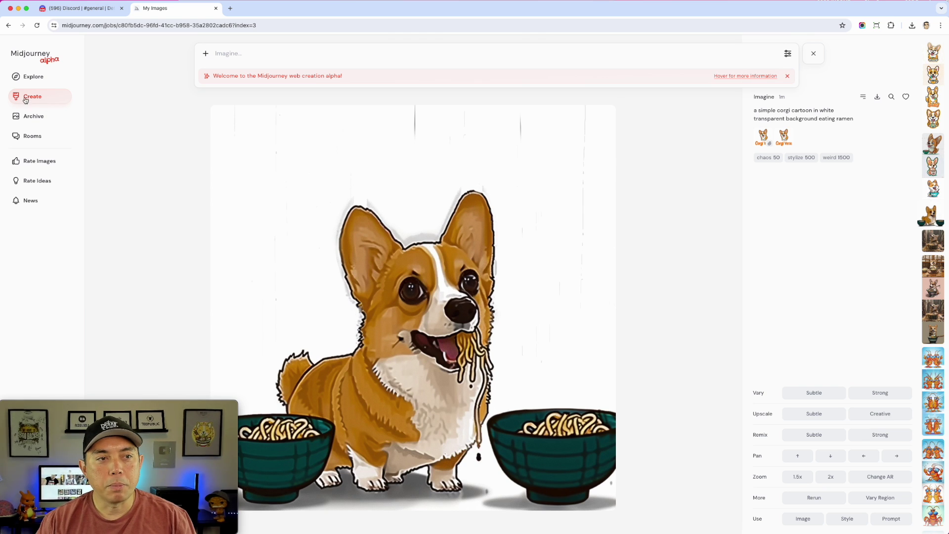
# View each of the four enlarged cartoon corgi images in the stylize 0 set from the Create page.
pyautogui.click(43, 104)
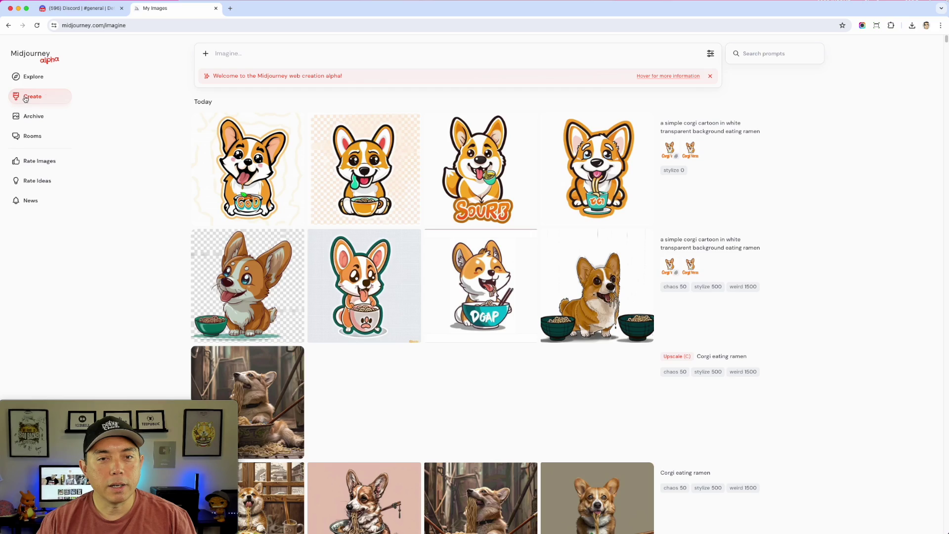
pyautogui.click(254, 162)
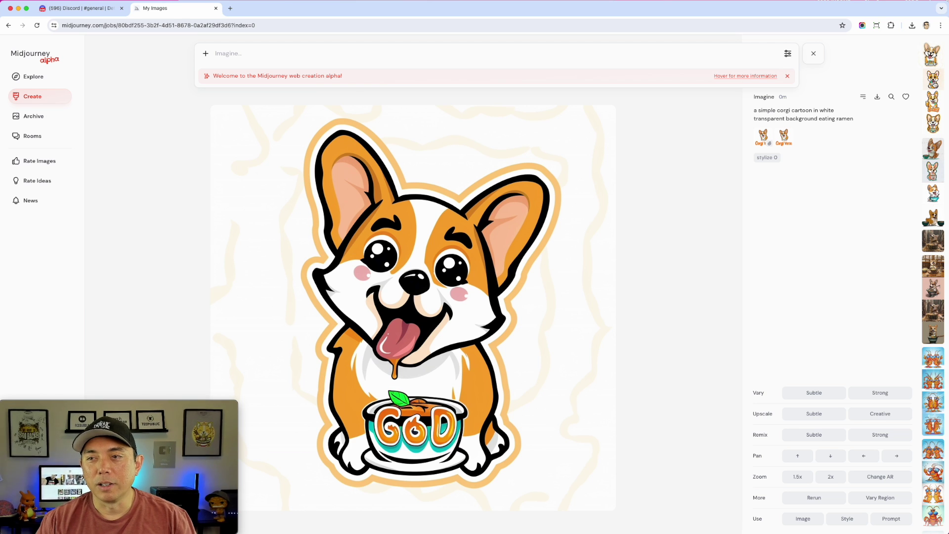
pyautogui.click(934, 83)
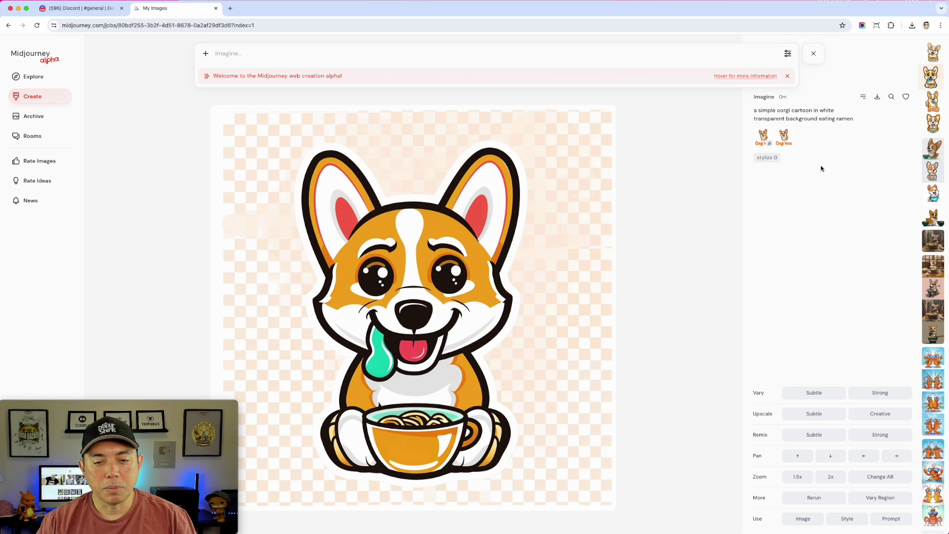
pyautogui.click(936, 105)
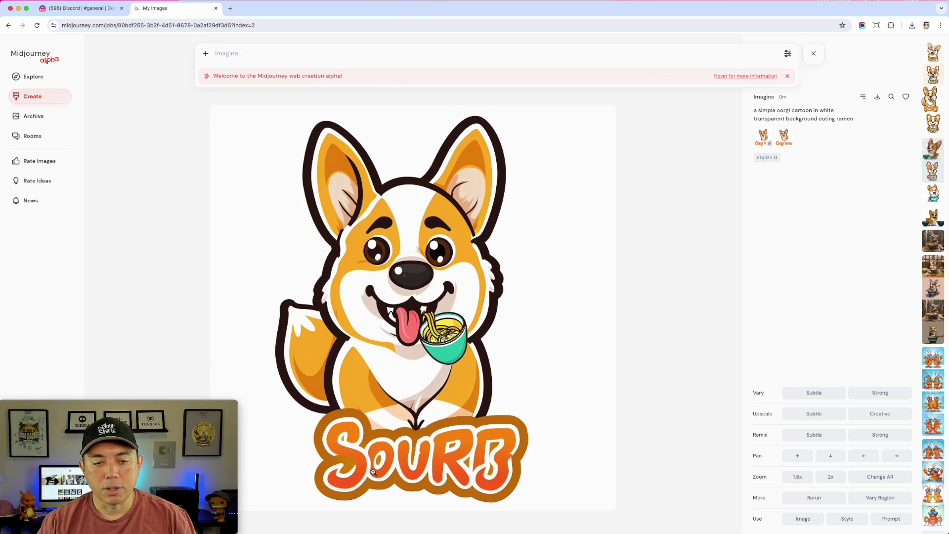
pyautogui.click(931, 122)
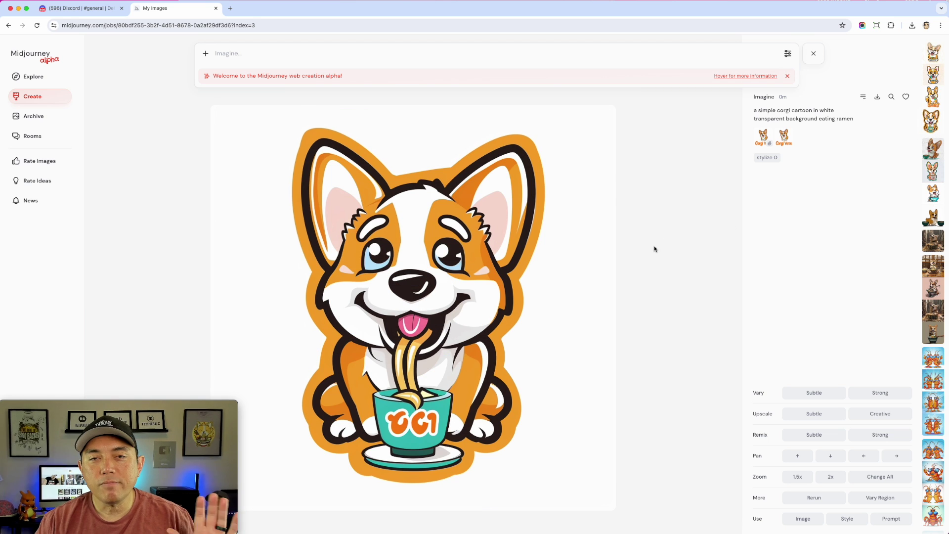
# Return to the Create page and view the enlarged DGAP bowl corgi for comparison, closing it when done.
pyautogui.click(31, 99)
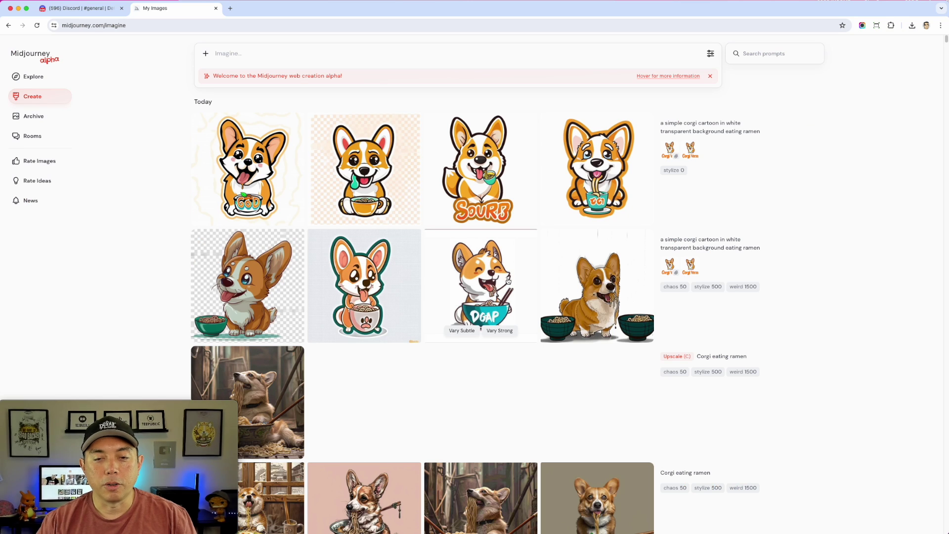
pyautogui.click(520, 380)
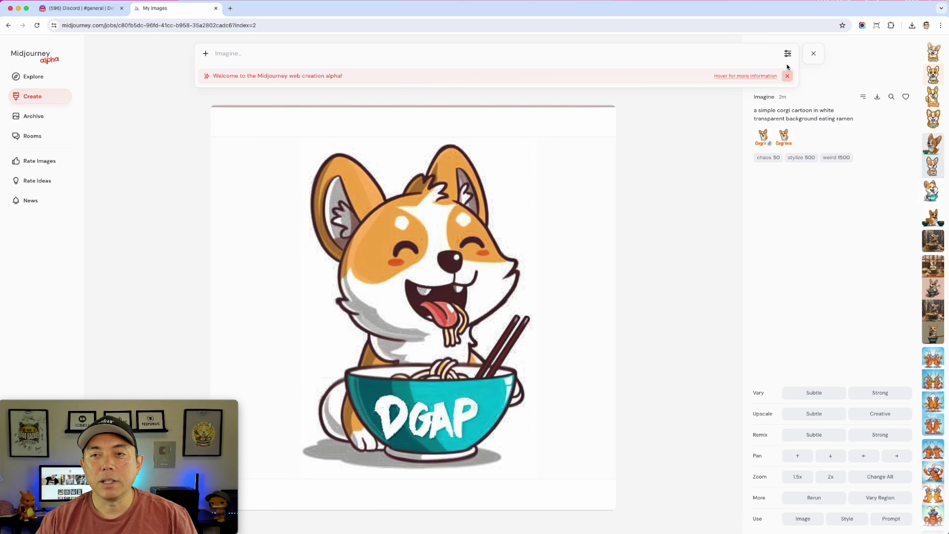
pyautogui.press('Escape')
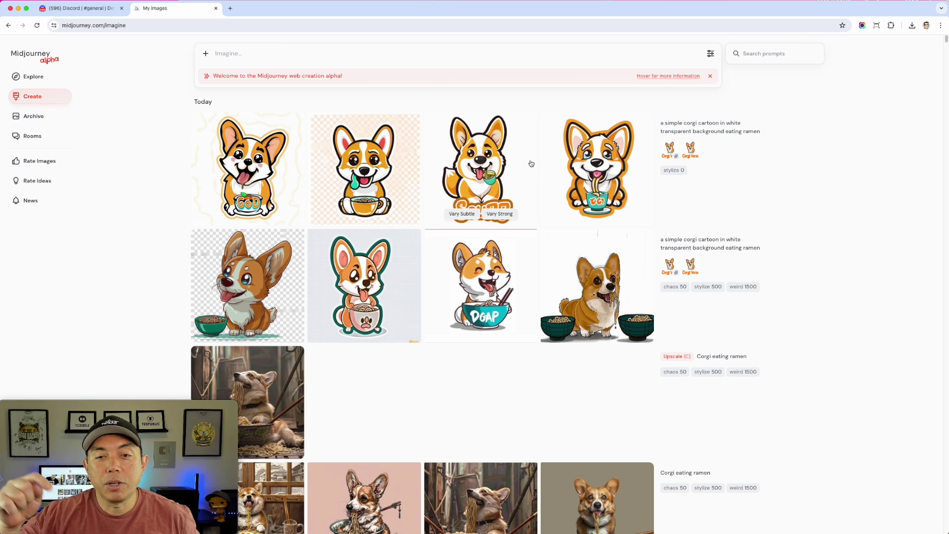
# Review the image size, aesthetics and model settings of the prompt bar and close them.
pyautogui.moveTo(208, 404); pyautogui.dragTo(918, 409)
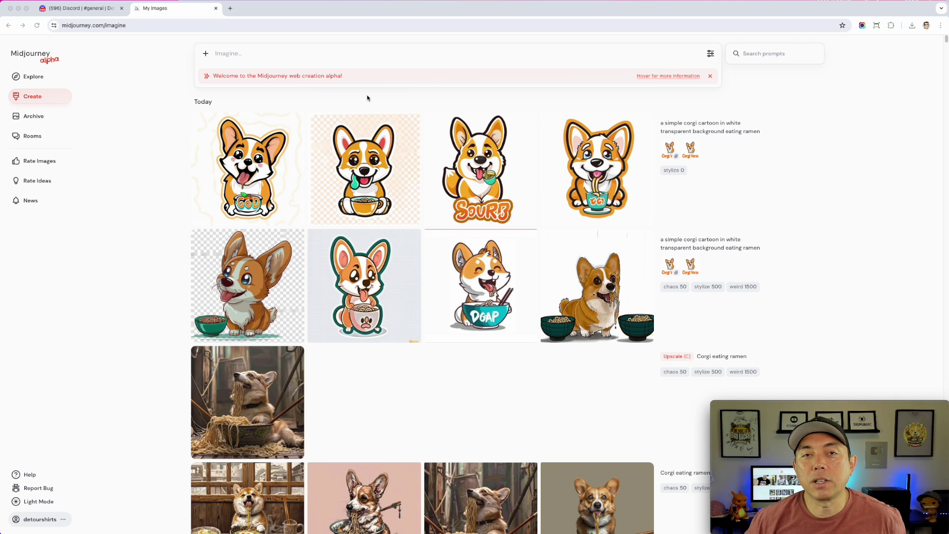
pyautogui.click(710, 53)
pyautogui.click(710, 55)
pyautogui.click(710, 54)
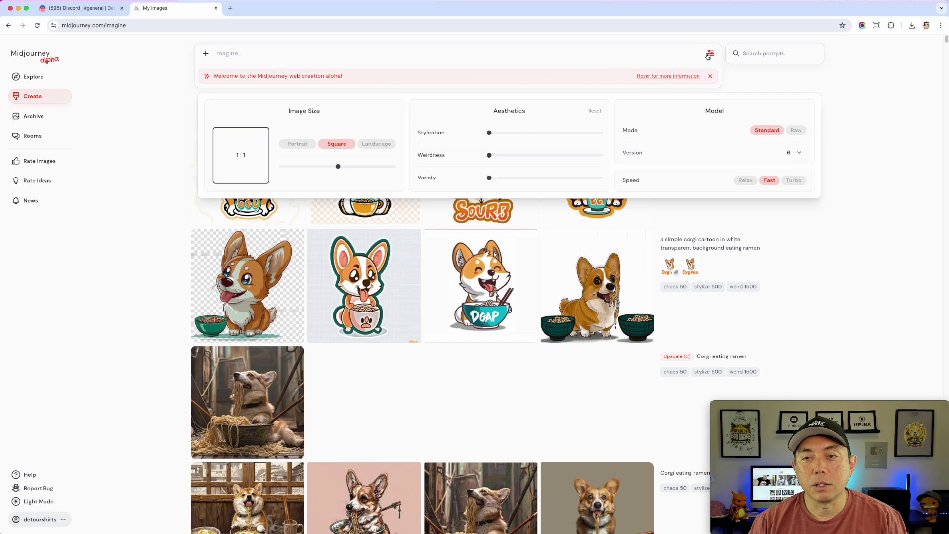
pyautogui.click(445, 48)
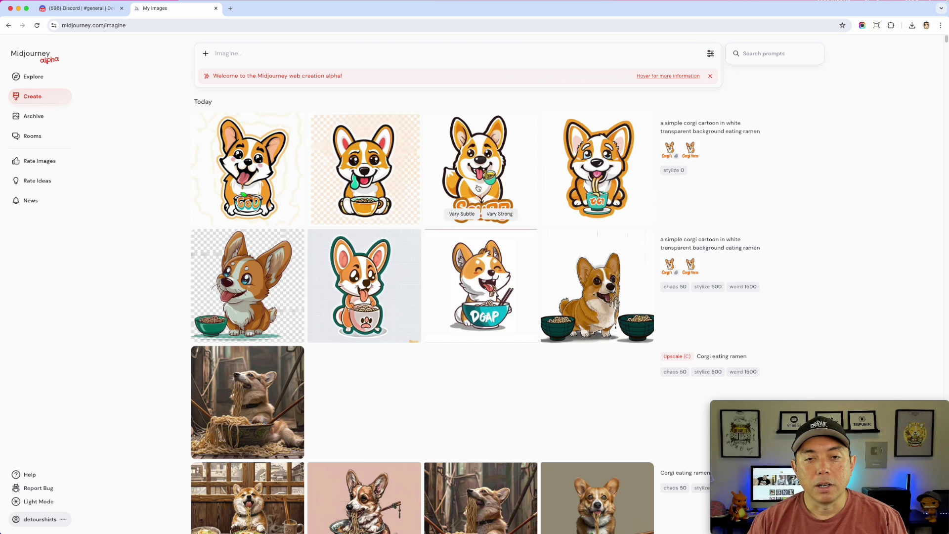
# View the enlarged stylize 0 corgi with the checkered background and its Vary, Upscale, Remix, Pan and Zoom options.
pyautogui.click(355, 169)
pyautogui.moveTo(834, 415); pyautogui.dragTo(559, 405)
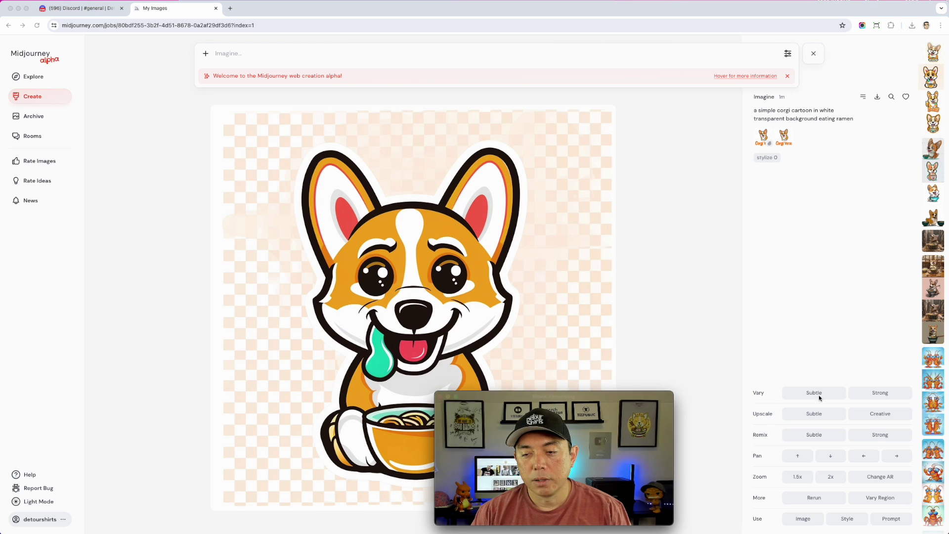
pyautogui.moveTo(626, 396)
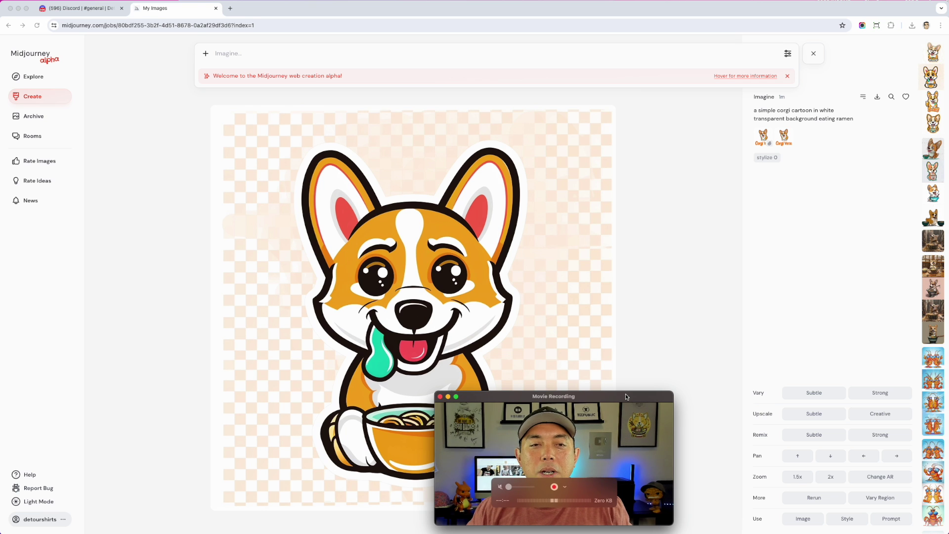
pyautogui.moveTo(628, 396); pyautogui.dragTo(903, 399)
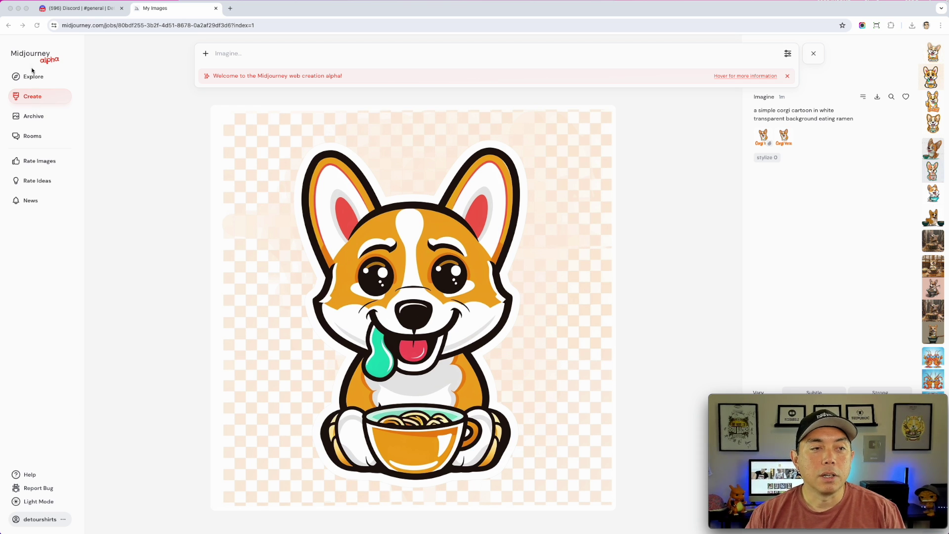
# View the archive of generated images and return to the Create page.
pyautogui.click(33, 116)
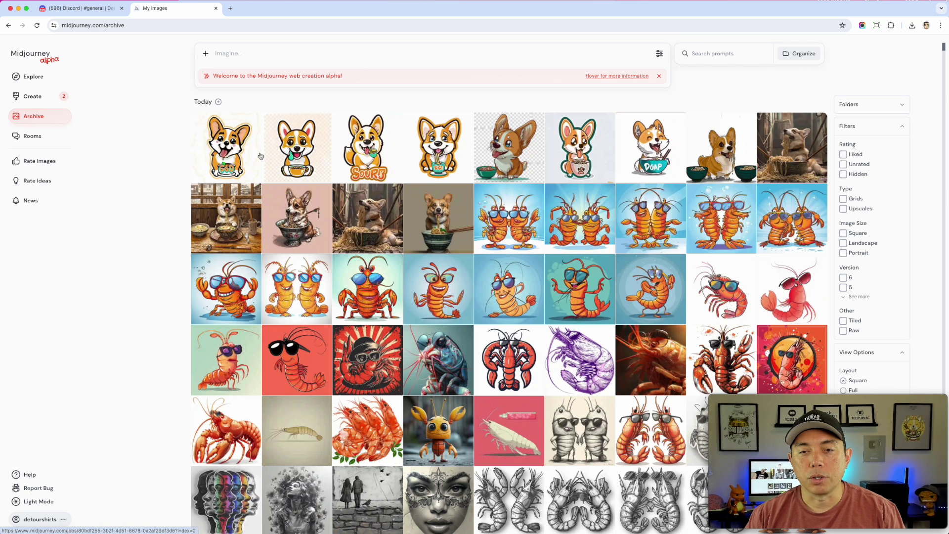
pyautogui.click(49, 93)
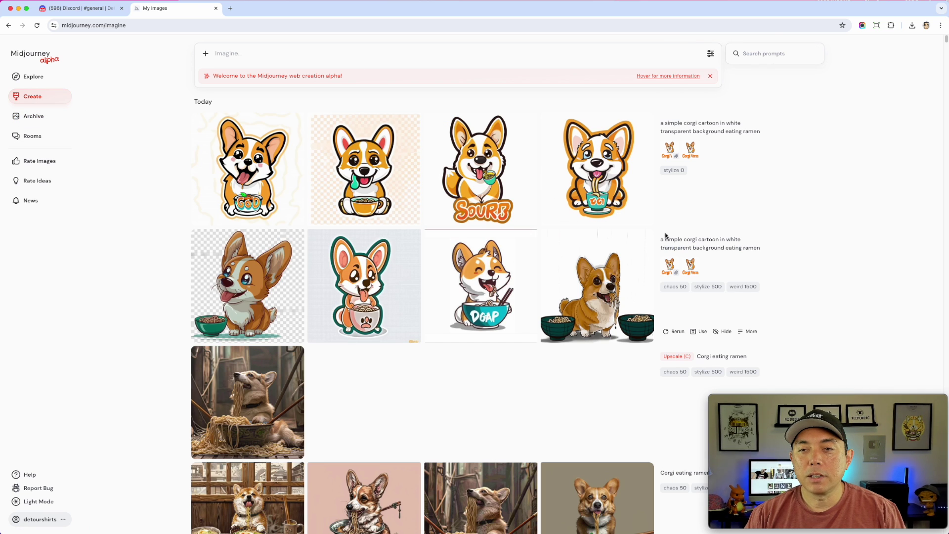